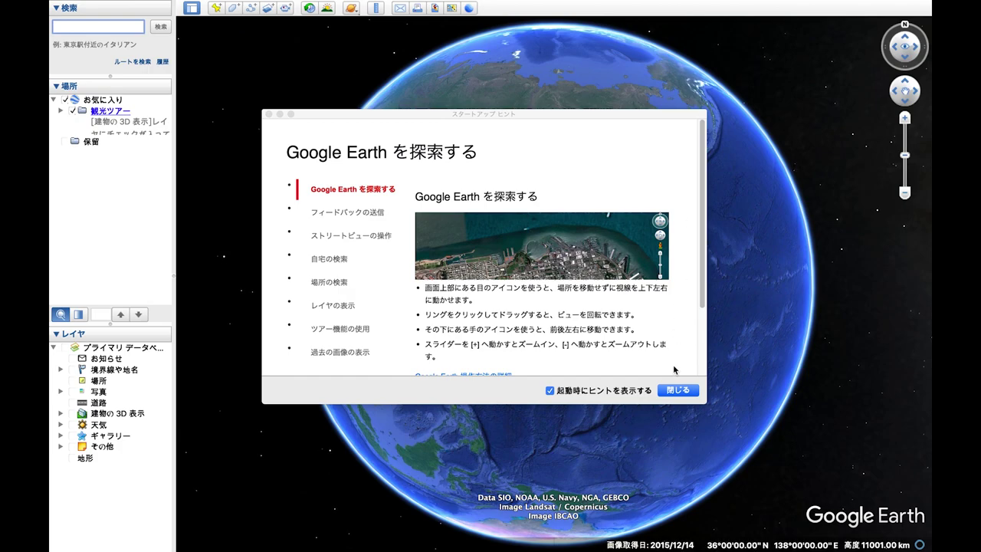
# Close the Google Earth Pro startup tips window to reveal the full globe.
pyautogui.click(677, 389)
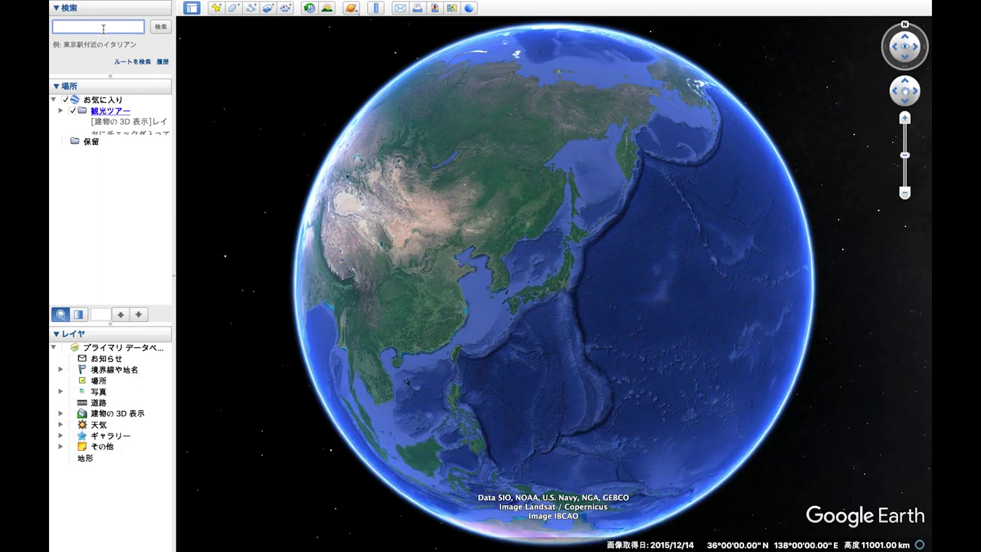
# Search for 福岡中洲 to fly the view to Nakasu, Fukuoka.
pyautogui.write('福岡中洲')
pyautogui.press('Return')
pyautogui.click(152, 29)
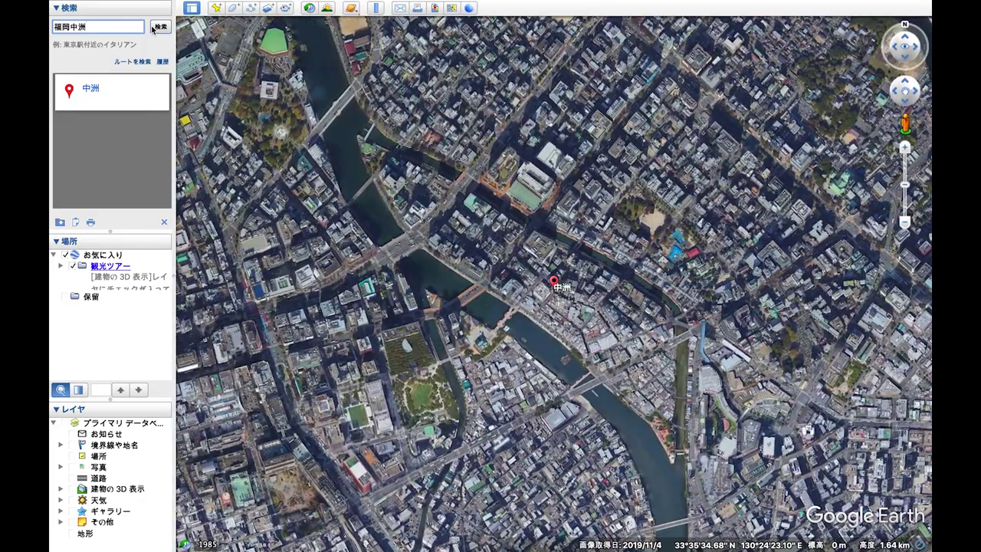
pyautogui.click(118, 7)
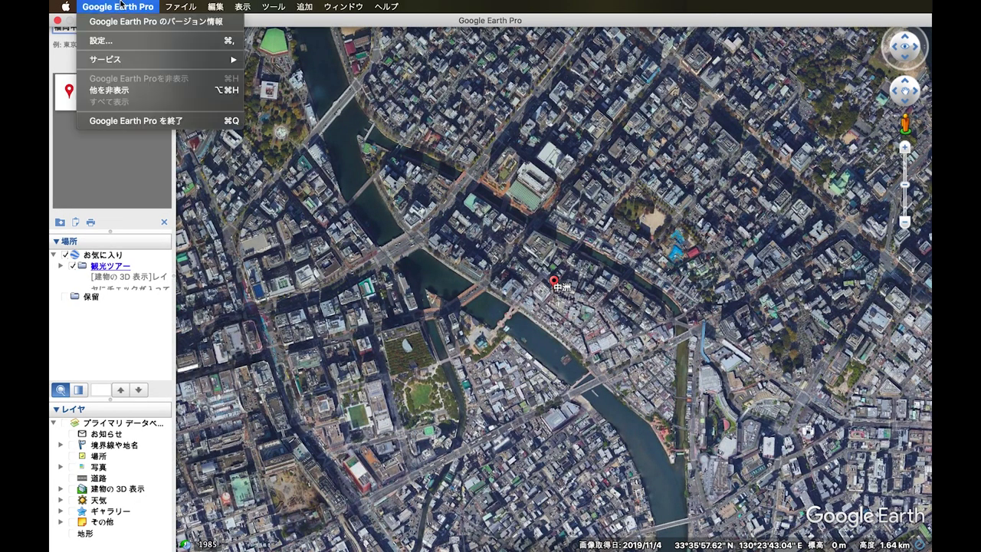
# Check the ナビゲーション preferences, then clear the Nakasu search result and placemark.
pyautogui.click(113, 43)
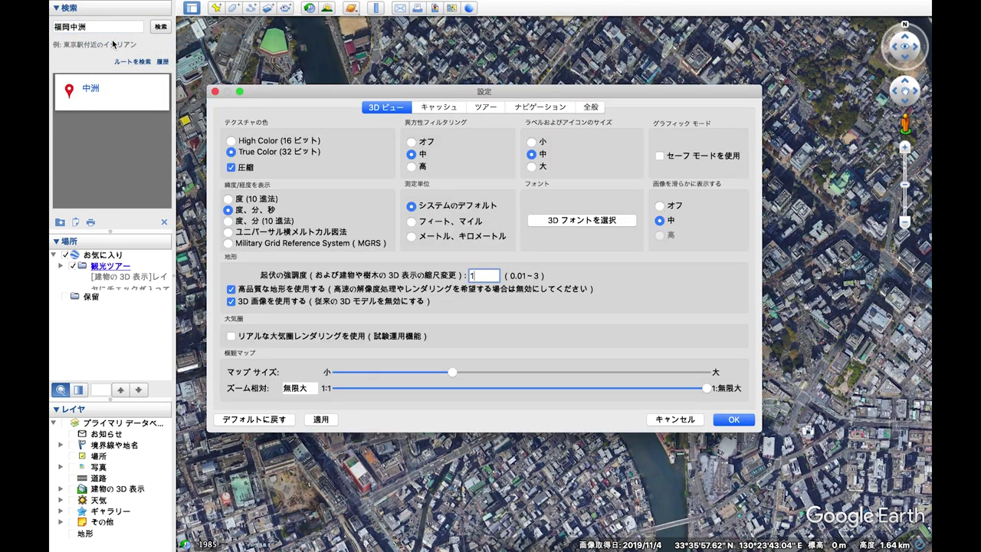
pyautogui.click(540, 108)
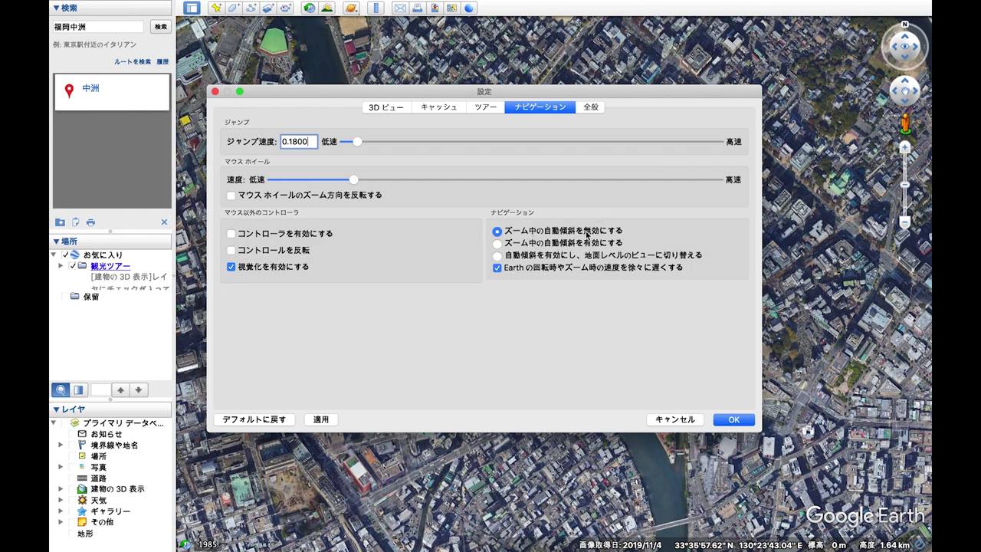
pyautogui.click(732, 420)
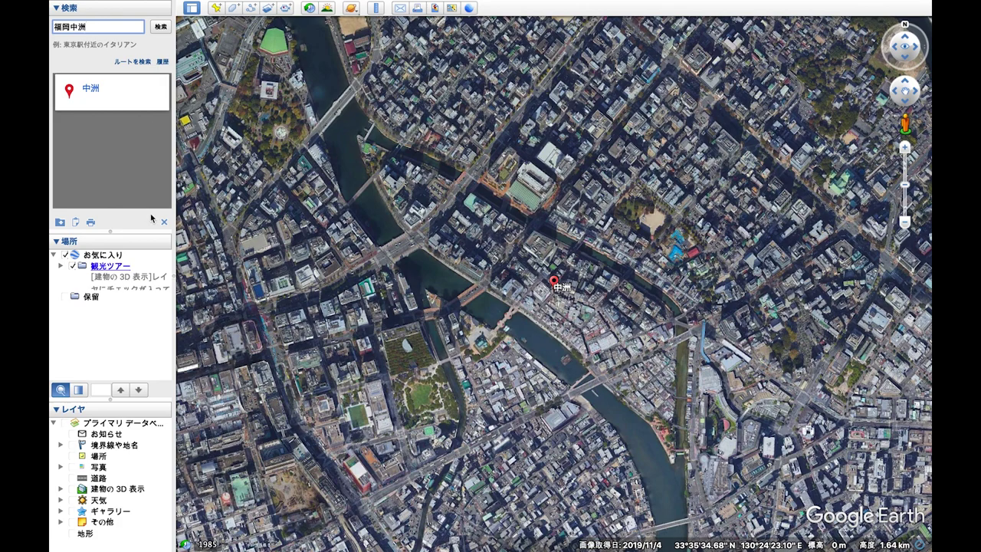
pyautogui.click(162, 222)
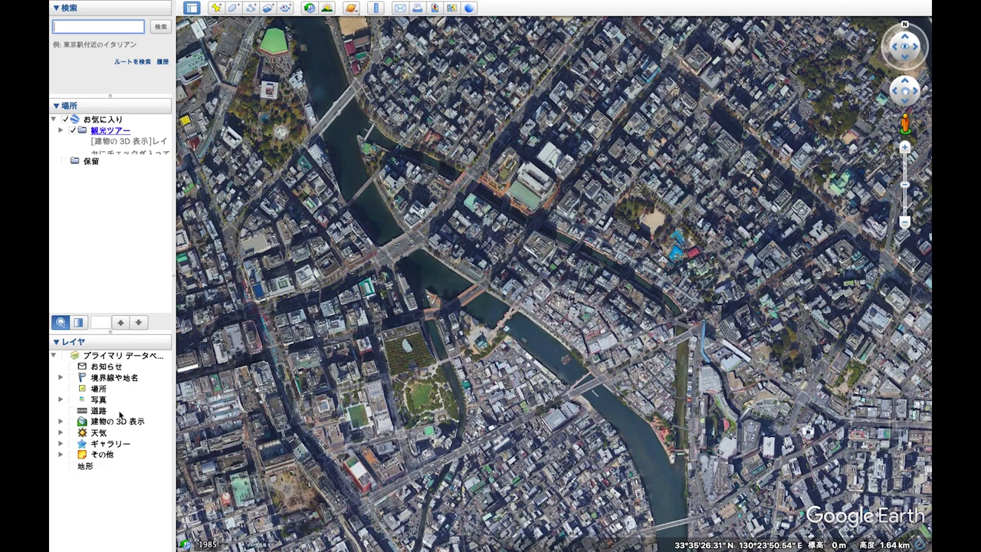
# Turn the 建物の 3D 表示 layer on, then back off for flat imagery.
pyautogui.click(74, 422)
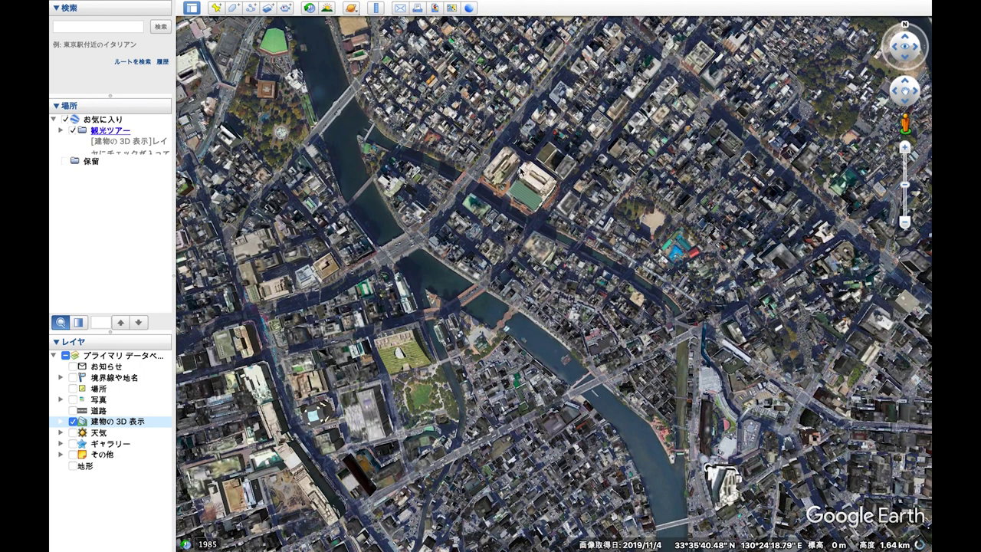
pyautogui.click(73, 422)
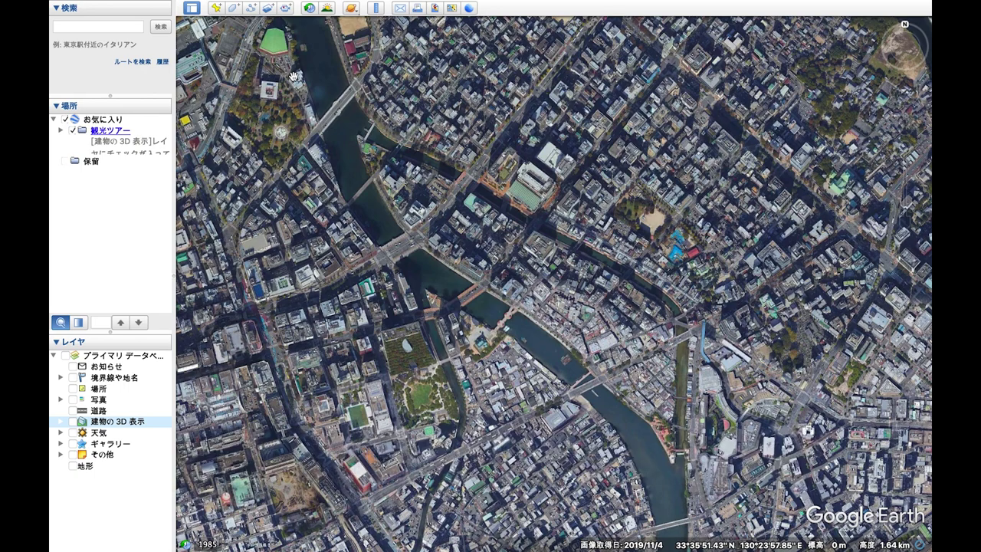
pyautogui.click(181, 7)
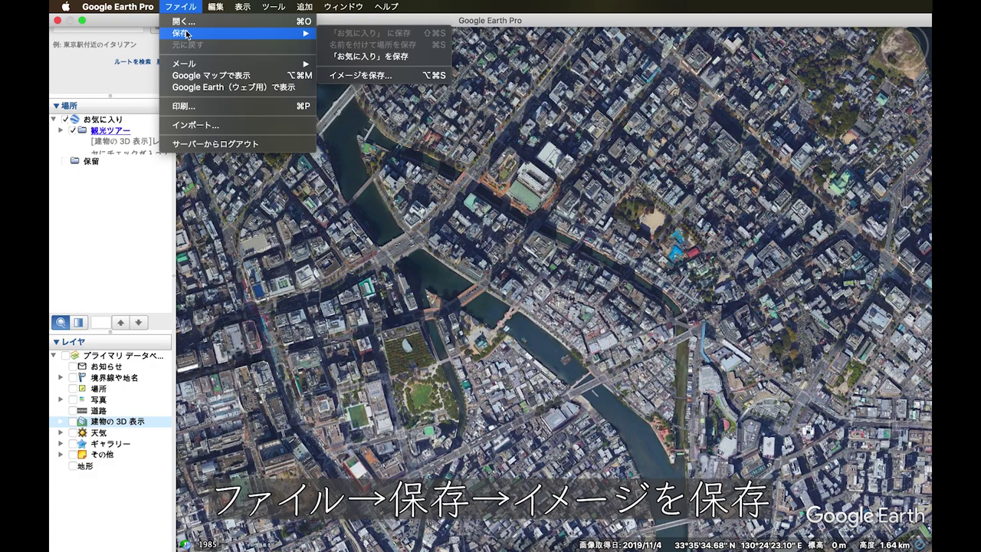
# Hide the legend, scale bar and compass in the saved image's map options.
pyautogui.click(388, 74)
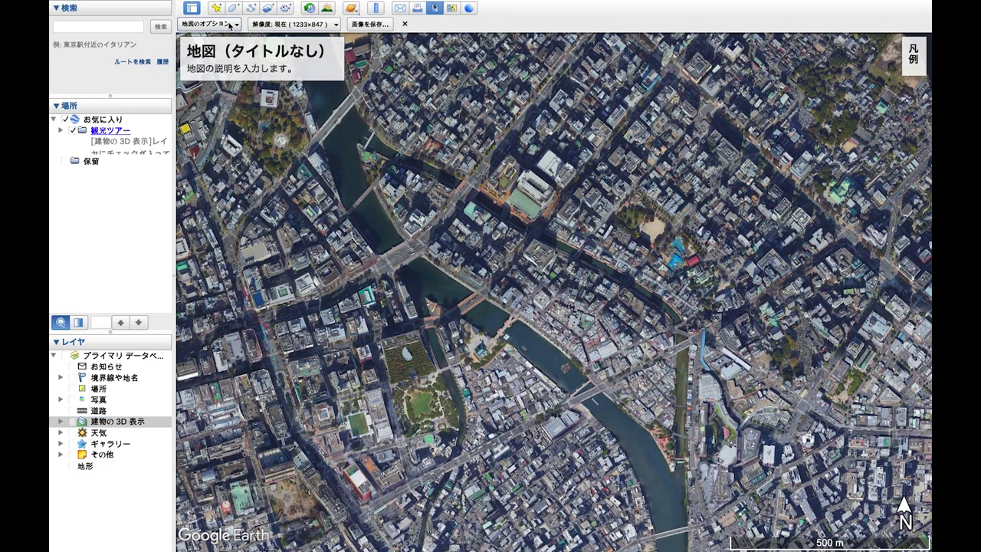
pyautogui.click(213, 28)
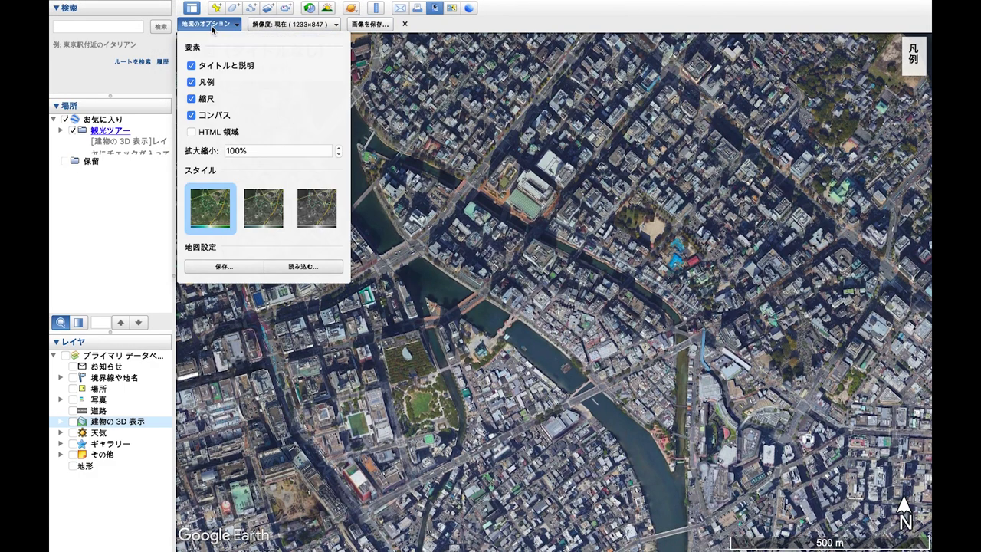
pyautogui.click(192, 82)
pyautogui.click(192, 99)
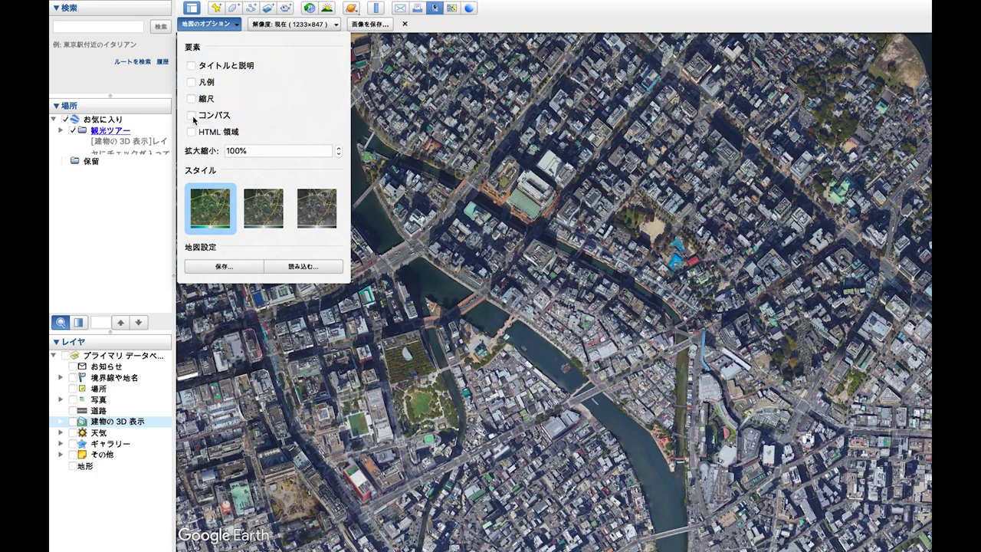
pyautogui.click(228, 263)
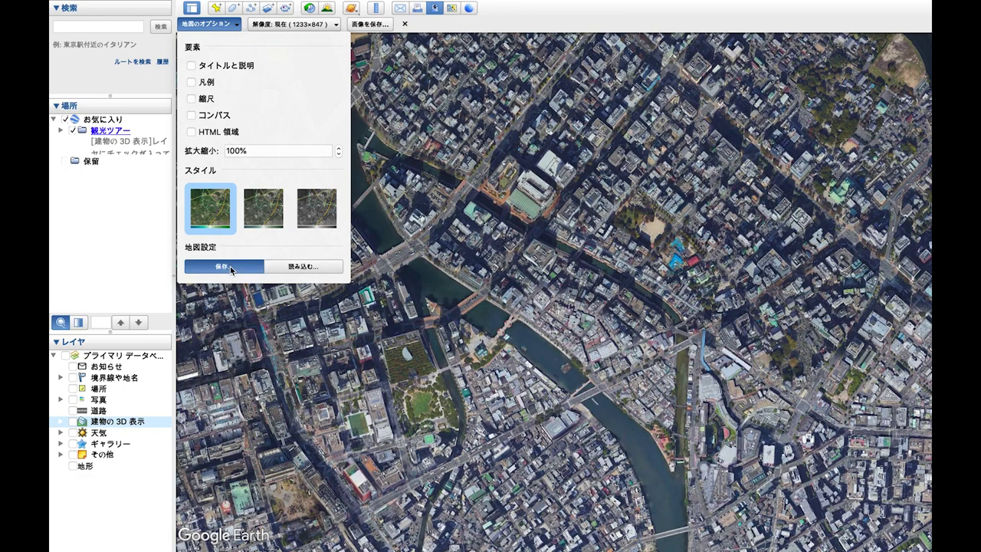
# Set the image resolution to maximum 4800×3297 and save the map image.
pyautogui.click(303, 29)
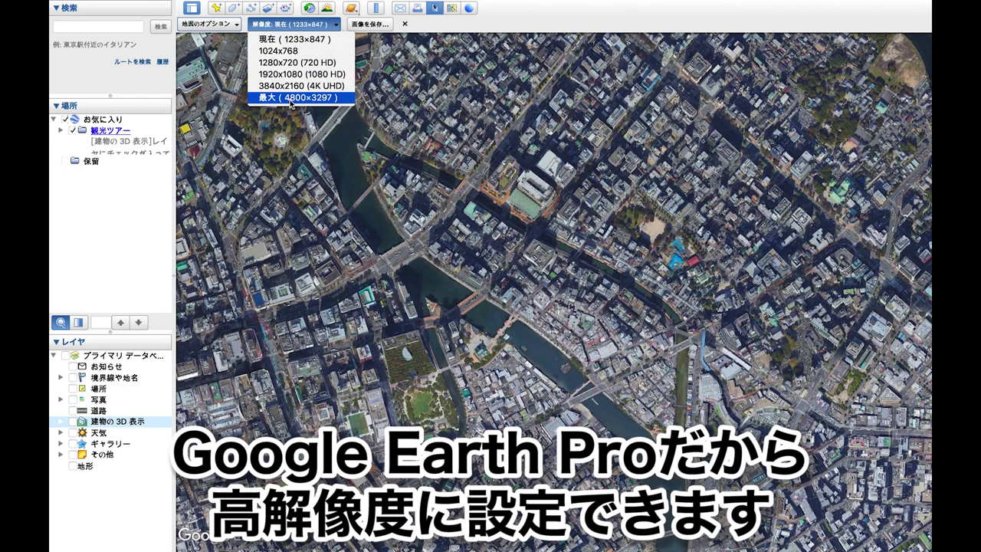
pyautogui.click(290, 98)
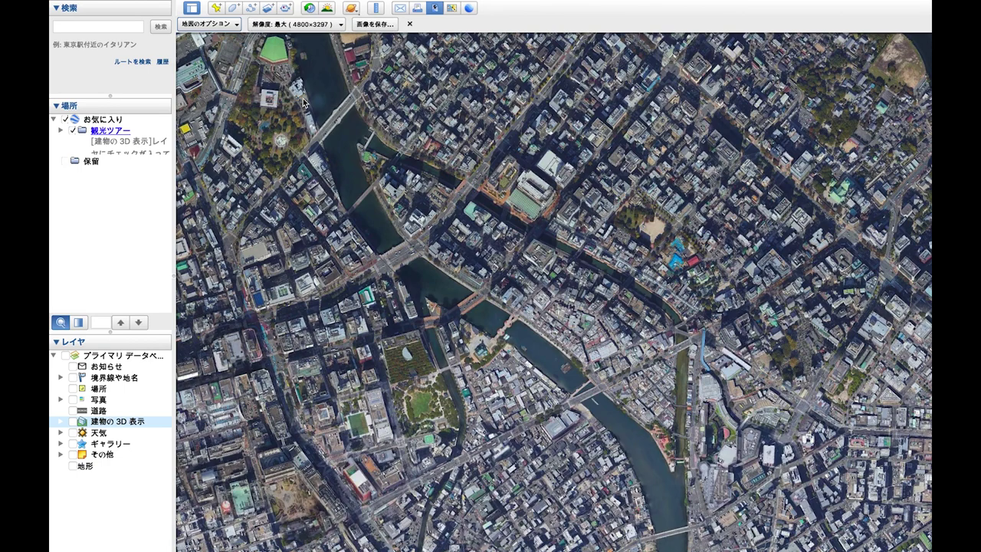
pyautogui.click(375, 25)
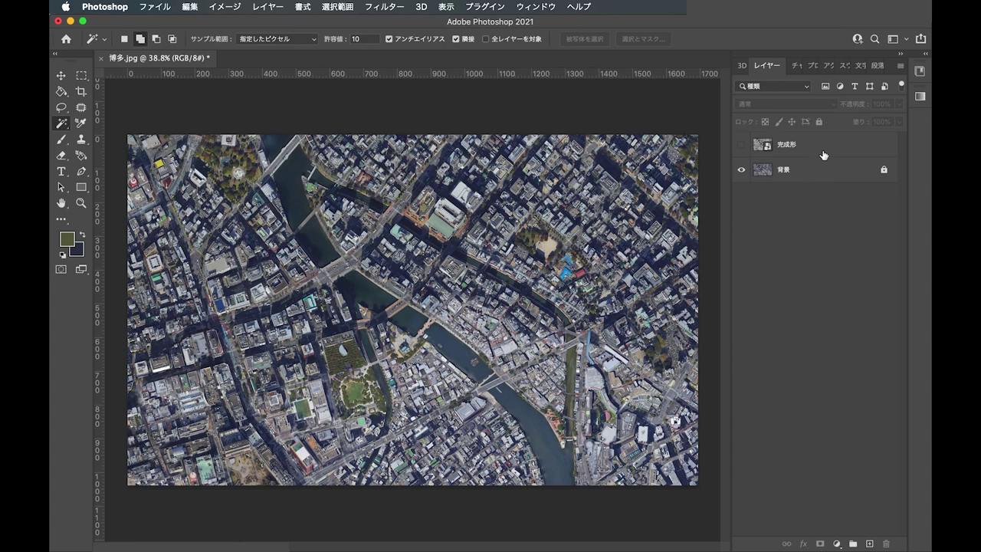
# Preview and re-hide the 完成形 layer, then select the 背景 layer.
pyautogui.click(742, 145)
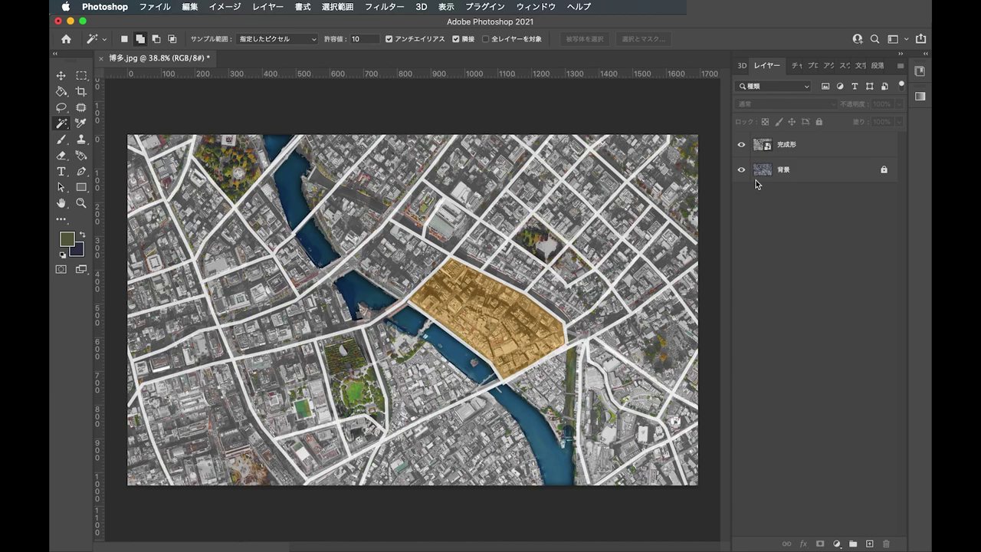
pyautogui.click(741, 144)
pyautogui.click(790, 170)
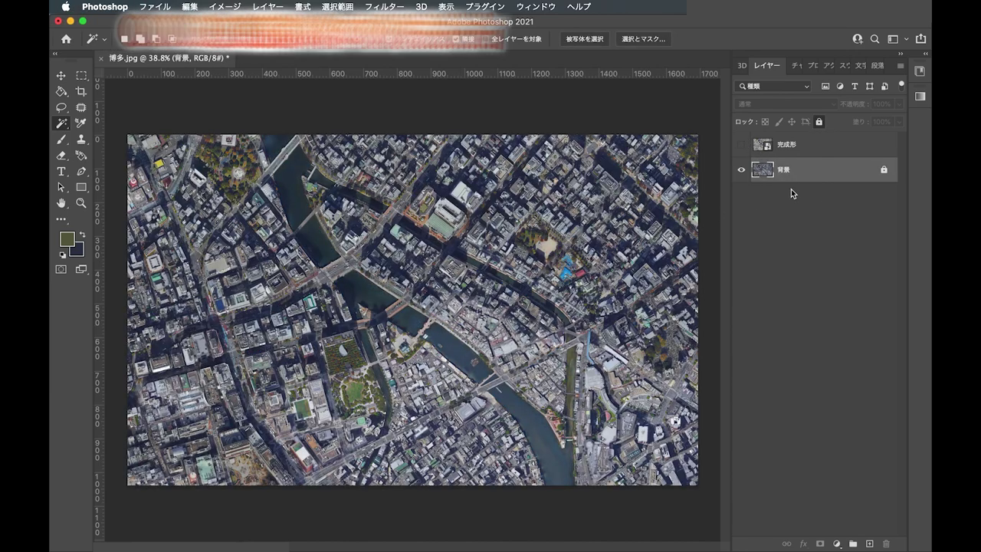
pyautogui.click(884, 170)
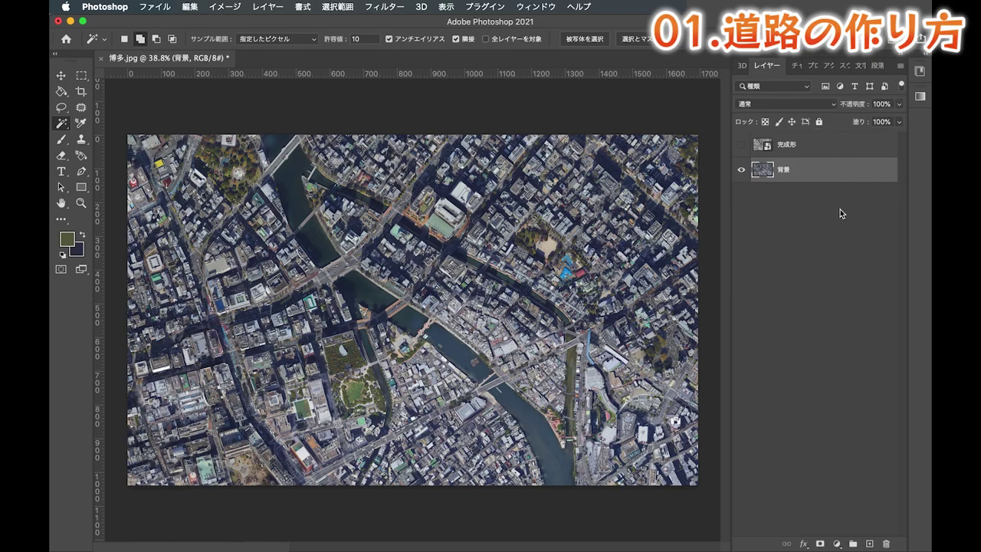
pyautogui.scroll(3, 406, 309)
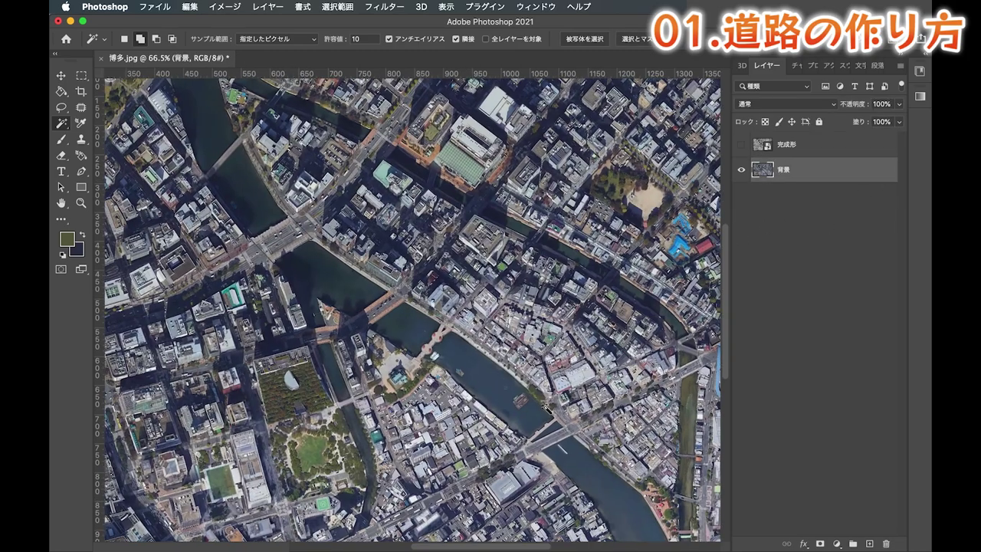
pyautogui.scroll(5, 546, 410)
pyautogui.scroll(-3, 414, 306)
pyautogui.scroll(-2, 414, 306)
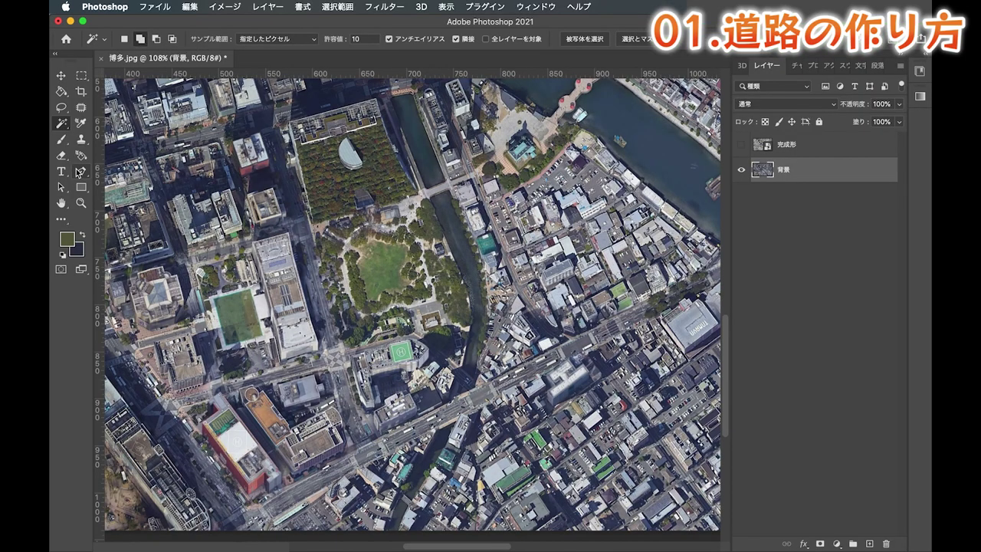
pyautogui.click(77, 173)
pyautogui.click(151, 41)
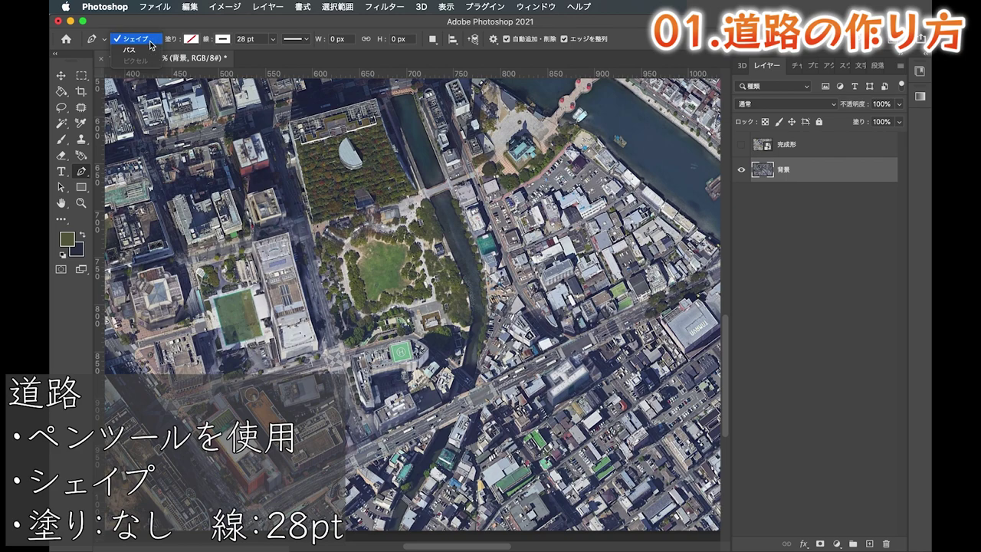
pyautogui.click(151, 40)
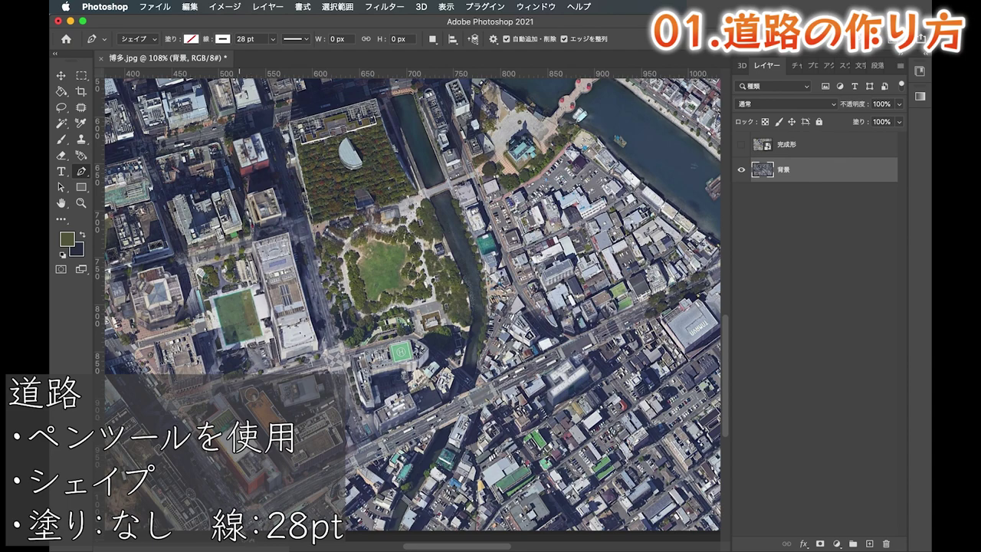
pyautogui.click(237, 530)
pyautogui.click(278, 501)
pyautogui.click(363, 455)
pyautogui.click(451, 408)
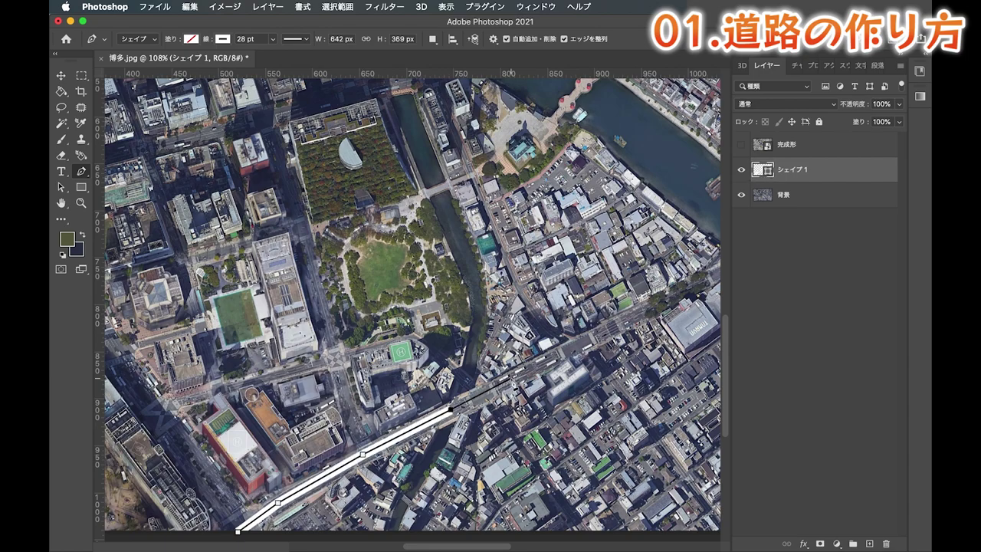
pyautogui.click(511, 378)
pyautogui.hscroll(5, 511, 378)
pyautogui.click(373, 405)
pyautogui.click(568, 301)
pyautogui.click(657, 258)
pyautogui.hscroll(2, 657, 258)
pyautogui.hscroll(3, 650, 300)
pyautogui.scroll(2, 649, 300)
pyautogui.click(558, 302)
pyautogui.click(690, 227)
pyautogui.hscroll(6, 689, 227)
pyautogui.scroll(3, 690, 227)
pyautogui.click(605, 242)
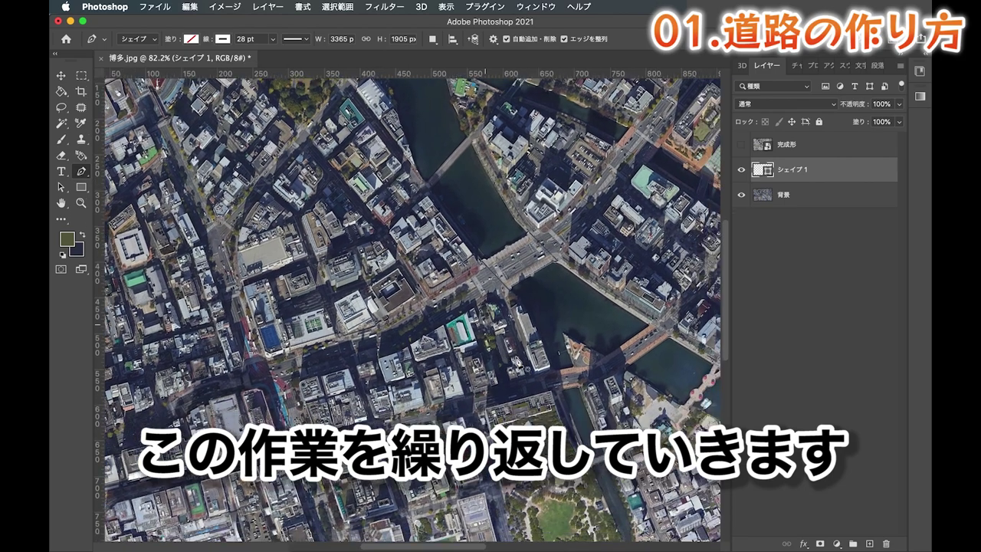
pyautogui.scroll(-5, 413, 306)
pyautogui.hscroll(3, 413, 306)
pyautogui.click(406, 175)
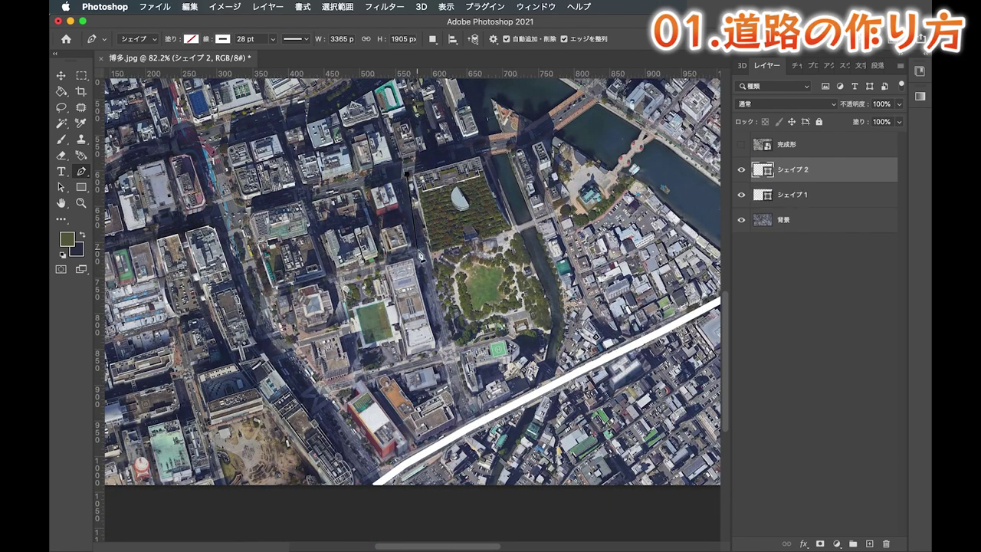
pyautogui.click(423, 255)
pyautogui.click(447, 338)
pyautogui.click(473, 421)
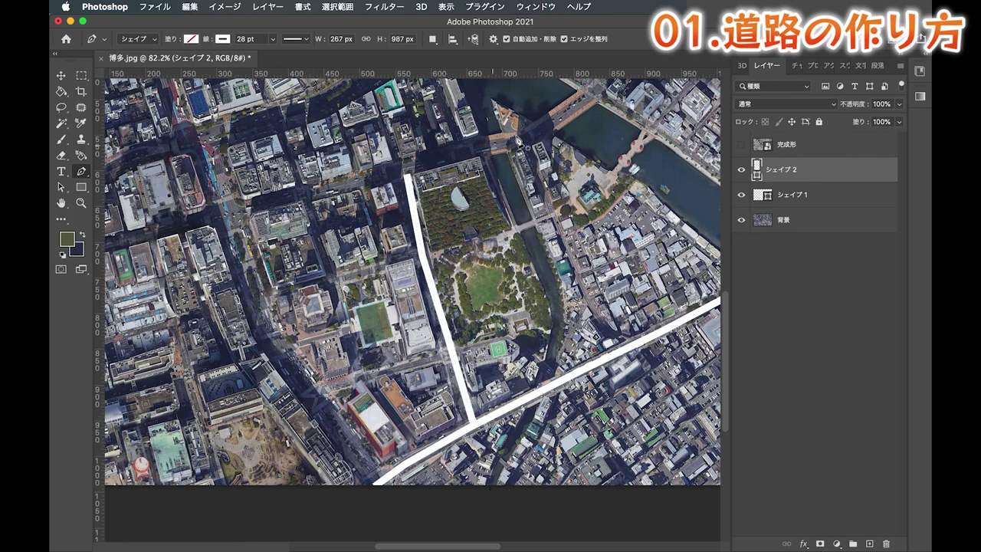
pyautogui.scroll(-1, 412, 309)
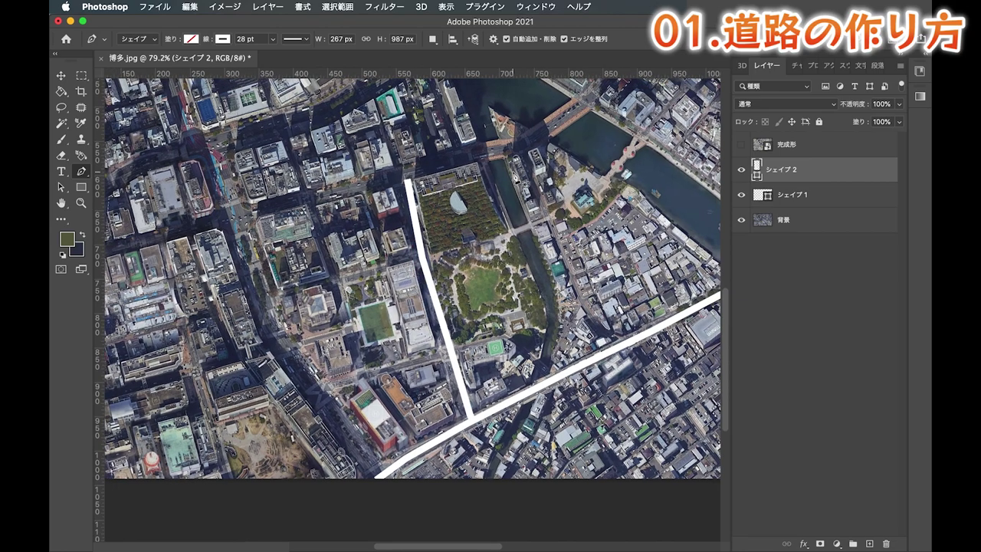
pyautogui.hscroll(2, 500, 208)
pyautogui.hscroll(3, 500, 207)
pyautogui.scroll(-5, 377, 281)
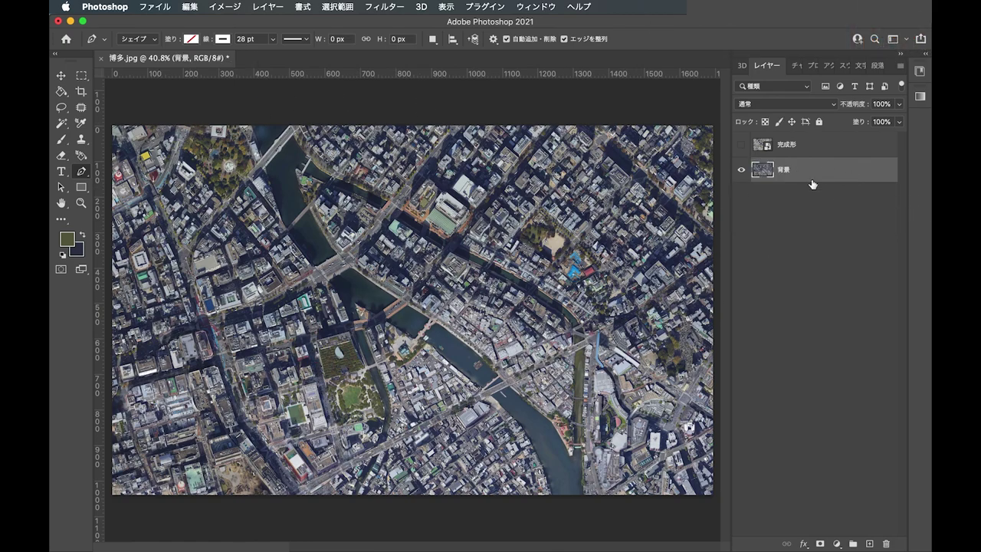
pyautogui.click(741, 144)
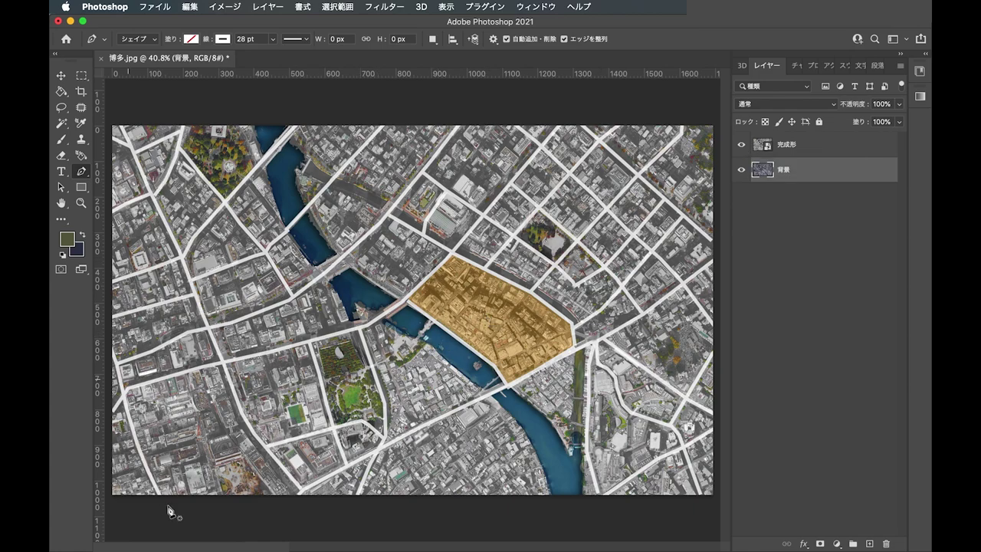
pyautogui.click(740, 146)
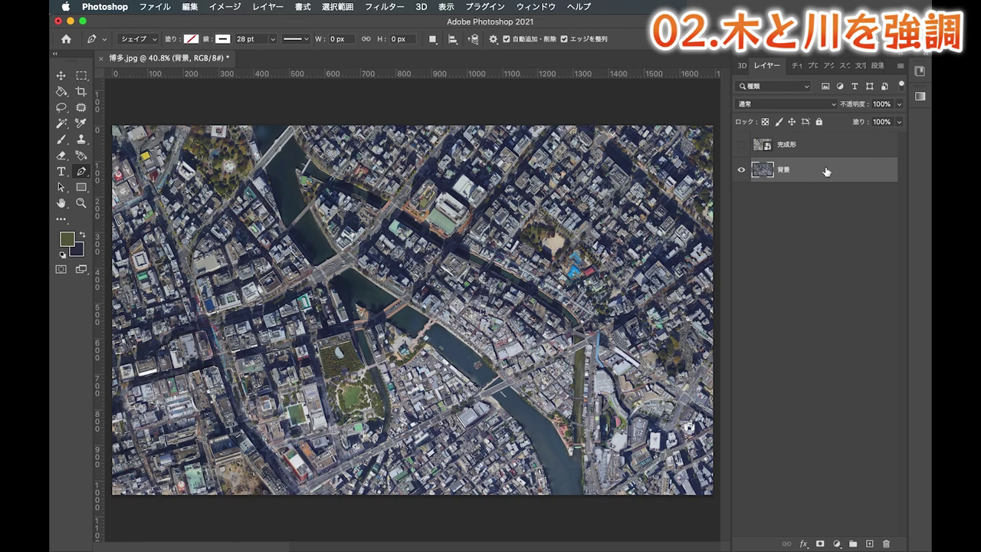
pyautogui.rightClick(797, 171)
# Duplicate 背景 as 背景 のコピー and switch to the Magic Wand tool.
pyautogui.click(736, 81)
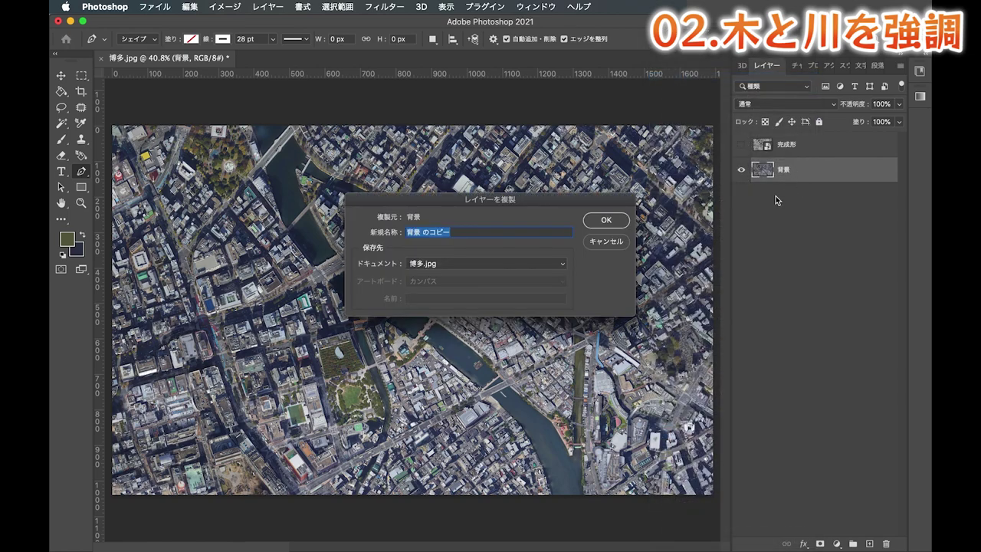
pyautogui.press('Return')
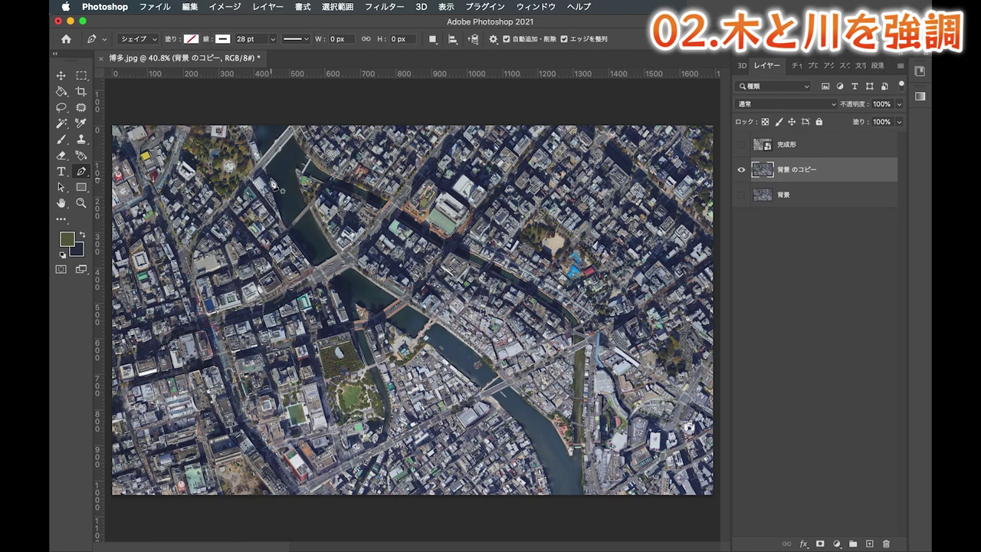
pyautogui.click(62, 125)
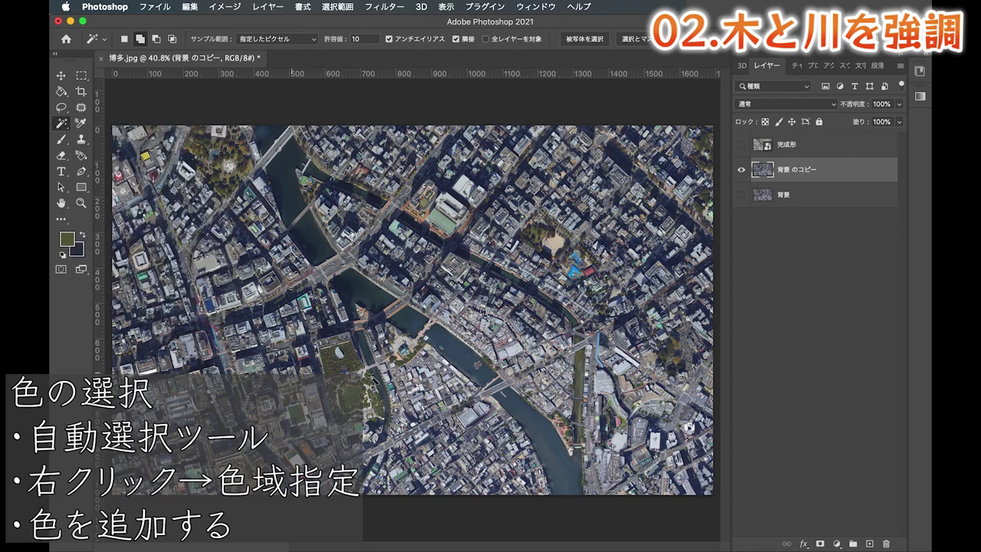
pyautogui.rightClick(399, 375)
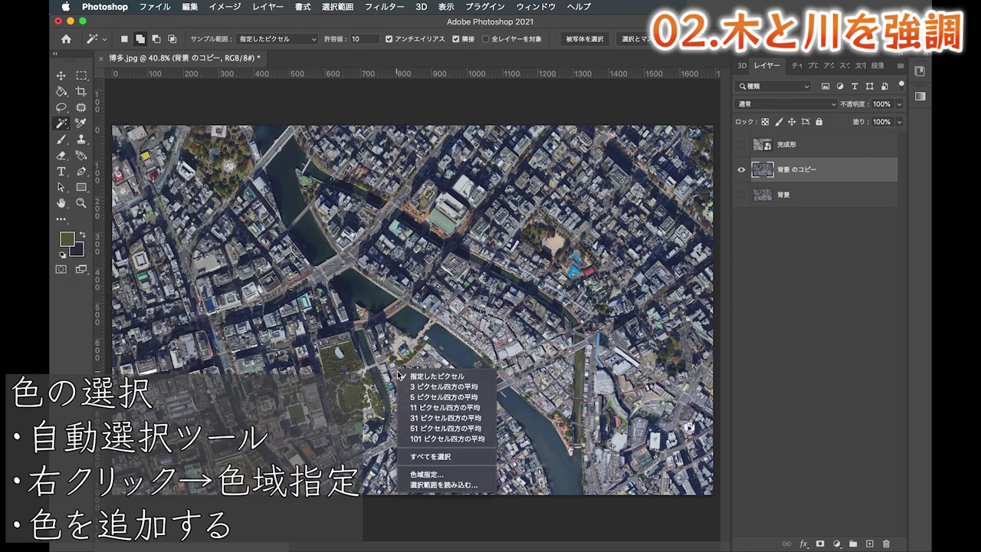
# In Color Range, sample tree greens across the photo, including a darker green shade.
pyautogui.click(420, 475)
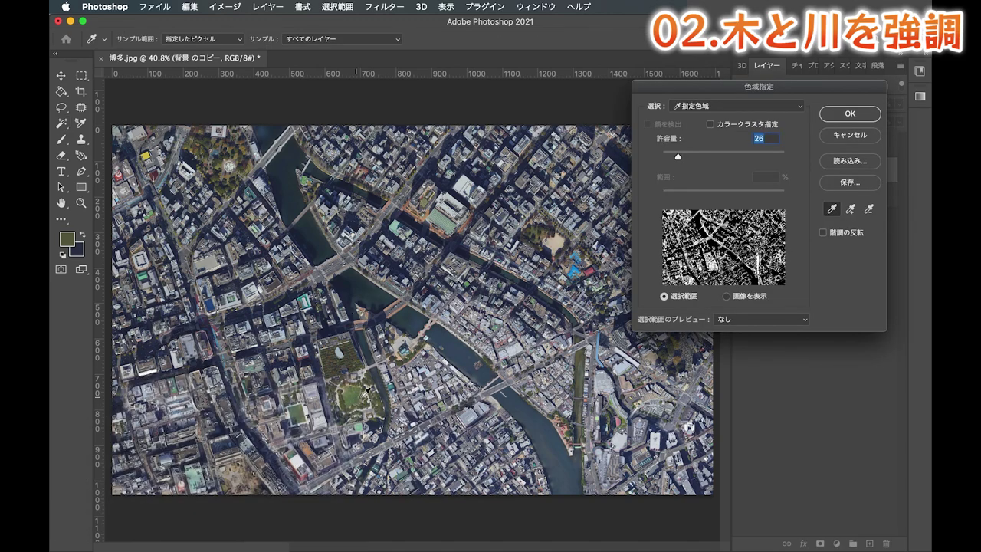
pyautogui.click(354, 402)
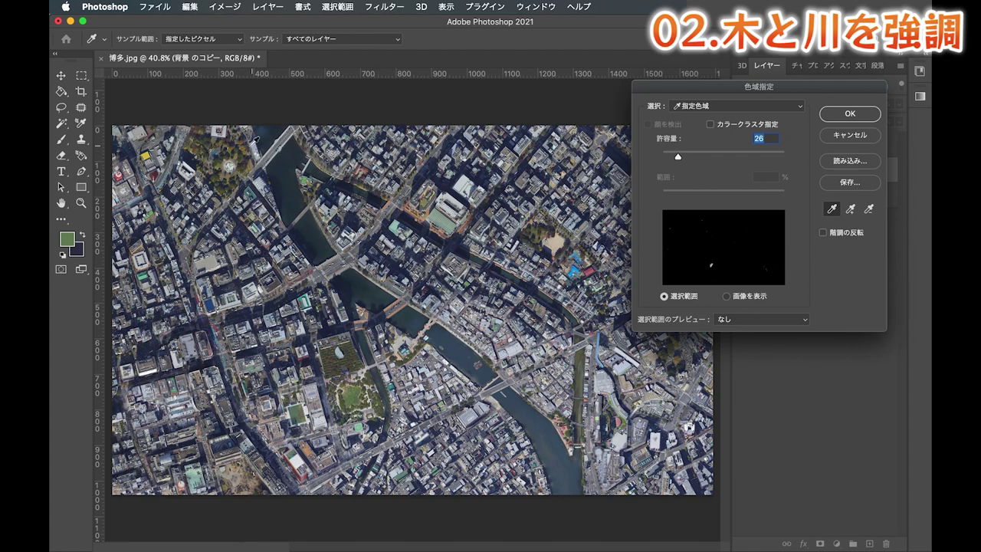
pyautogui.click(853, 210)
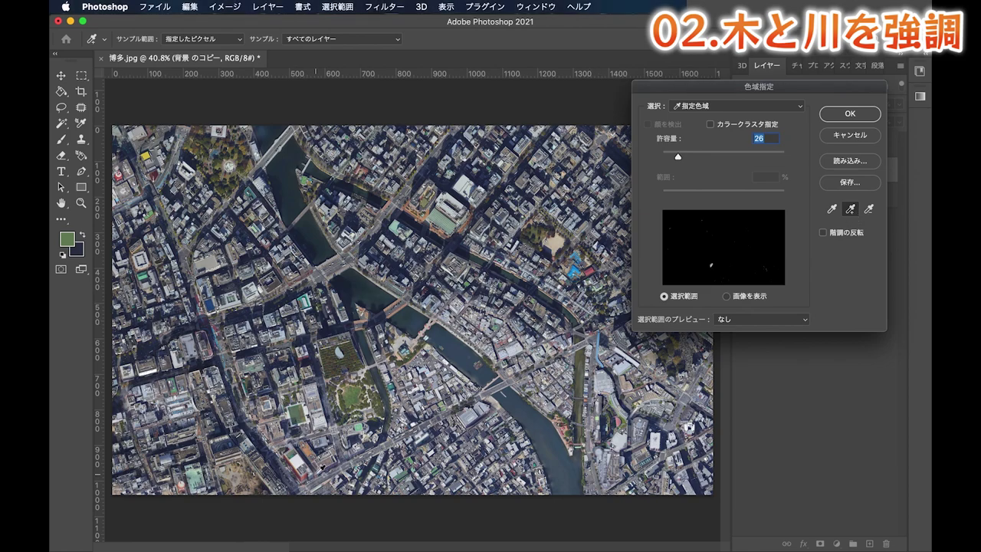
pyautogui.click(363, 362)
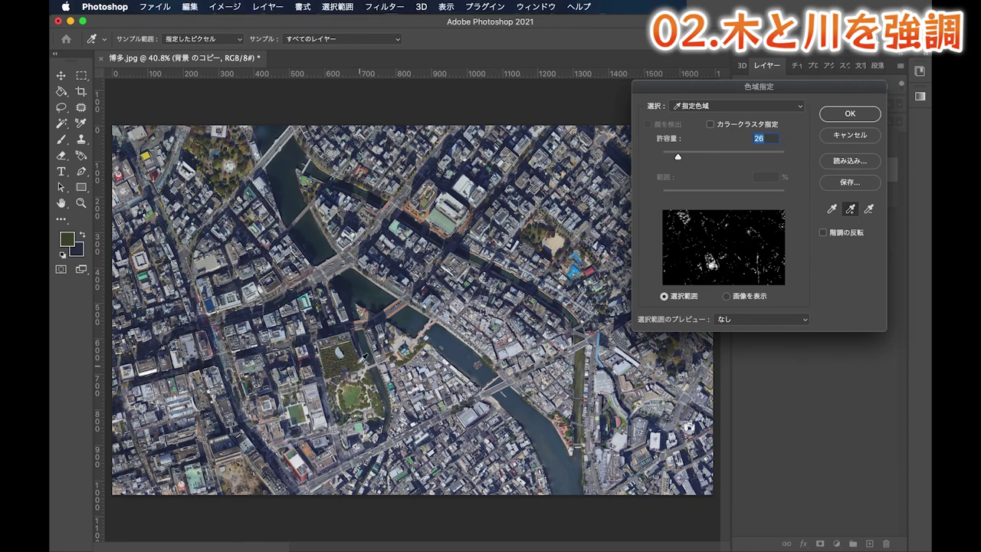
pyautogui.click(331, 351)
pyautogui.click(428, 309)
pyautogui.click(535, 240)
pyautogui.click(250, 159)
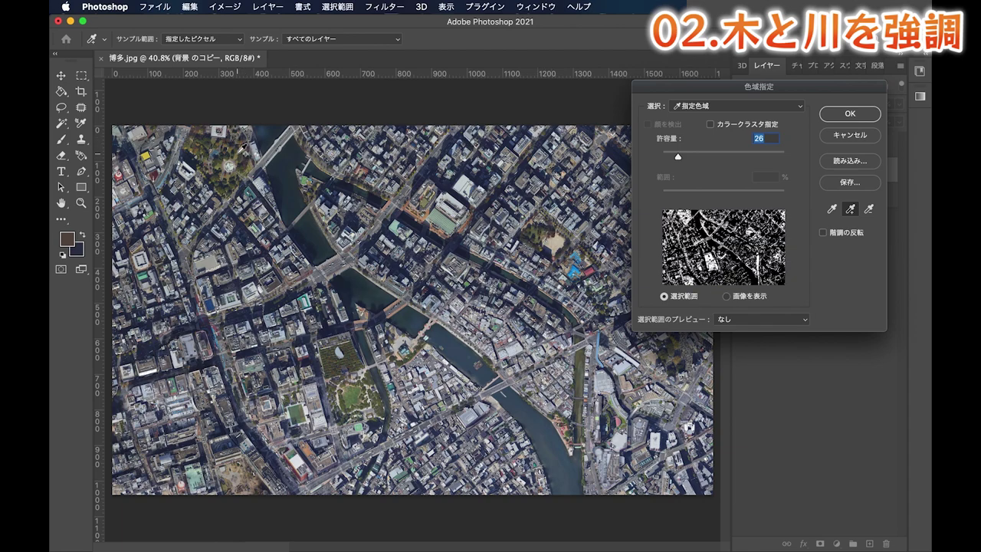
pyautogui.click(211, 148)
pyautogui.click(679, 358)
pyautogui.click(375, 380)
pyautogui.click(231, 192)
# Set the Color Range fuzziness to 30 and accept the tree selection.
pyautogui.moveTo(673, 156); pyautogui.dragTo(666, 156)
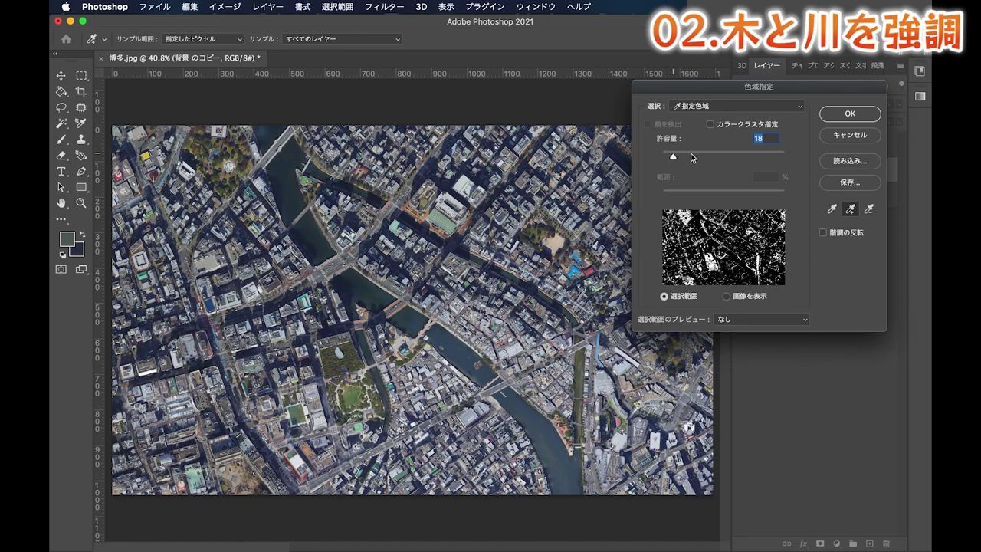
pyautogui.moveTo(672, 155); pyautogui.dragTo(728, 156)
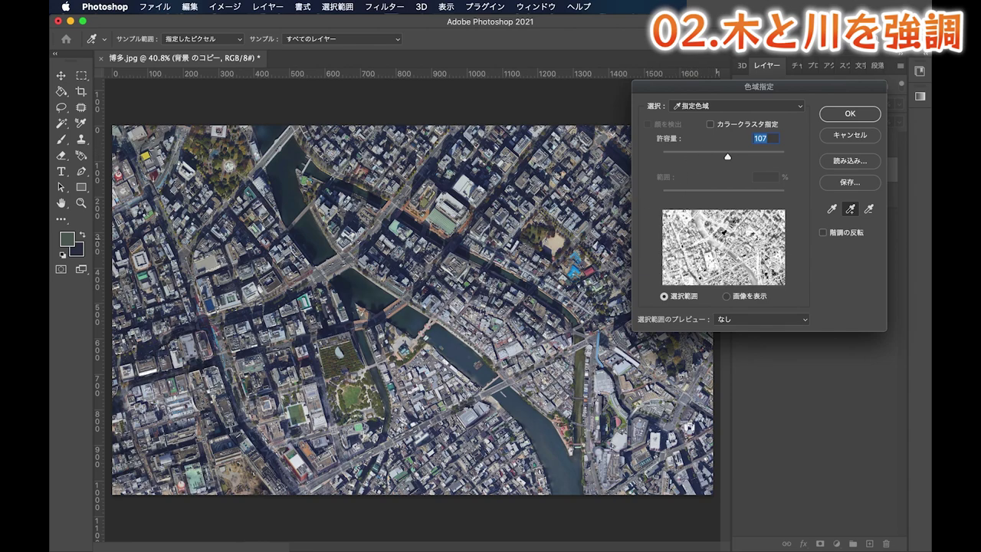
pyautogui.click(679, 153)
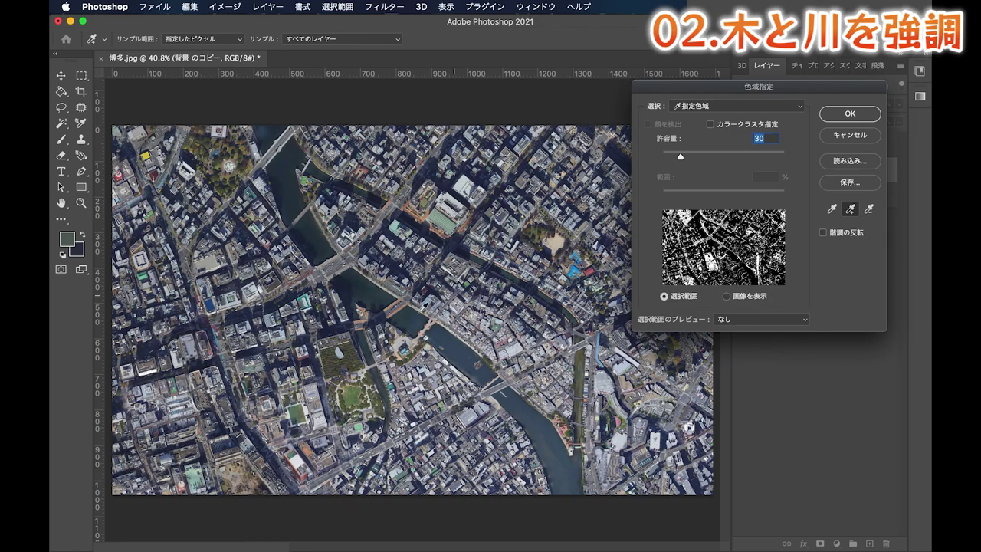
pyautogui.click(850, 114)
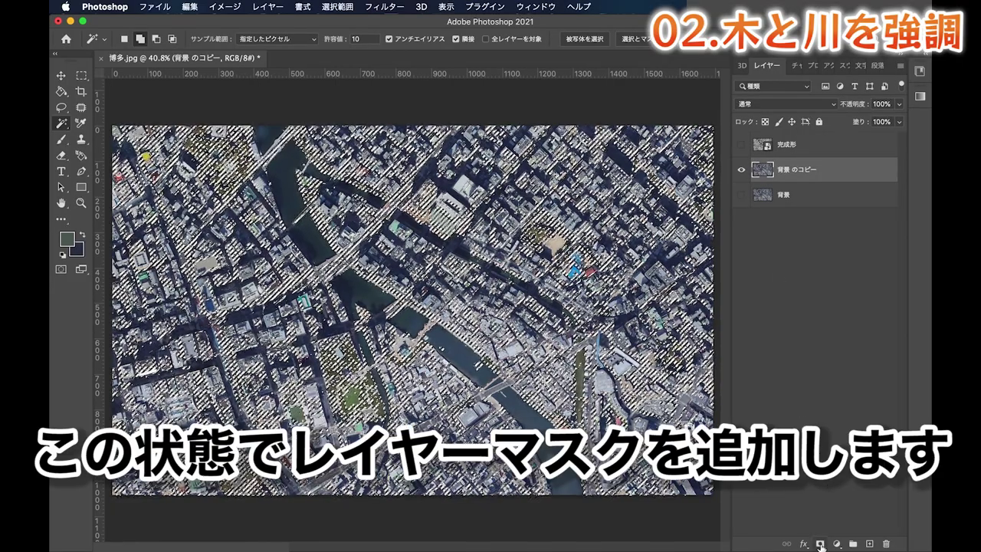
# Mask the copy to the tree selection and paint out stray areas through the centre and river.
pyautogui.click(820, 544)
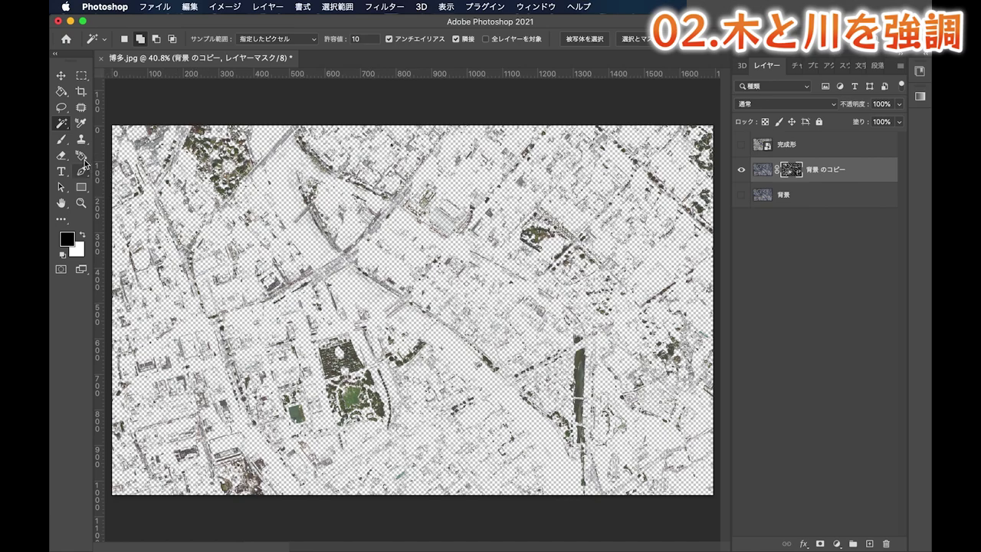
pyautogui.click(61, 139)
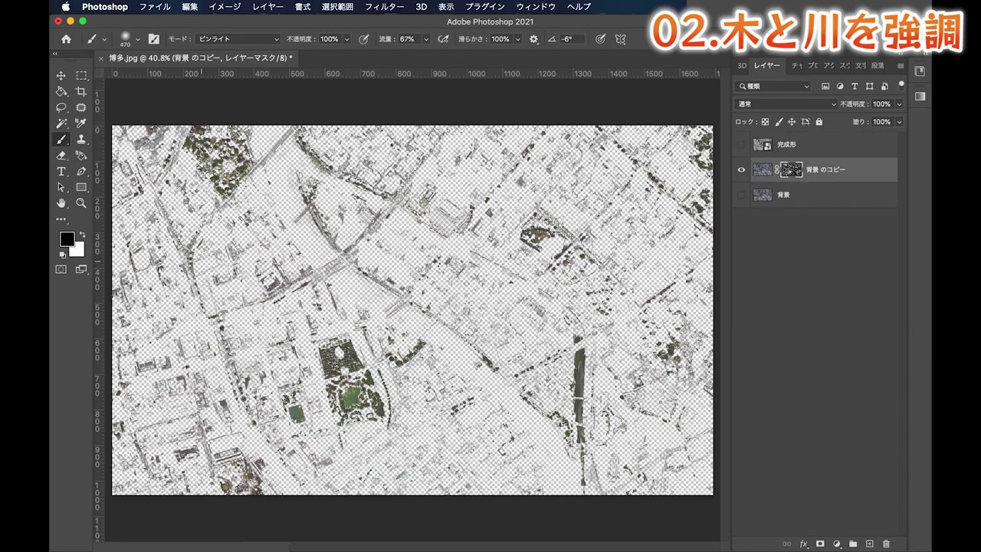
pyautogui.moveTo(407, 188)
pyautogui.mouseDown()
pyautogui.moveTo(283, 306)
pyautogui.moveTo(322, 199)
pyautogui.moveTo(145, 398)
pyautogui.mouseUp()
pyautogui.moveTo(321, 184)
pyautogui.mouseDown()
pyautogui.moveTo(301, 191)
pyautogui.moveTo(448, 176)
pyautogui.moveTo(443, 229)
pyautogui.mouseUp()
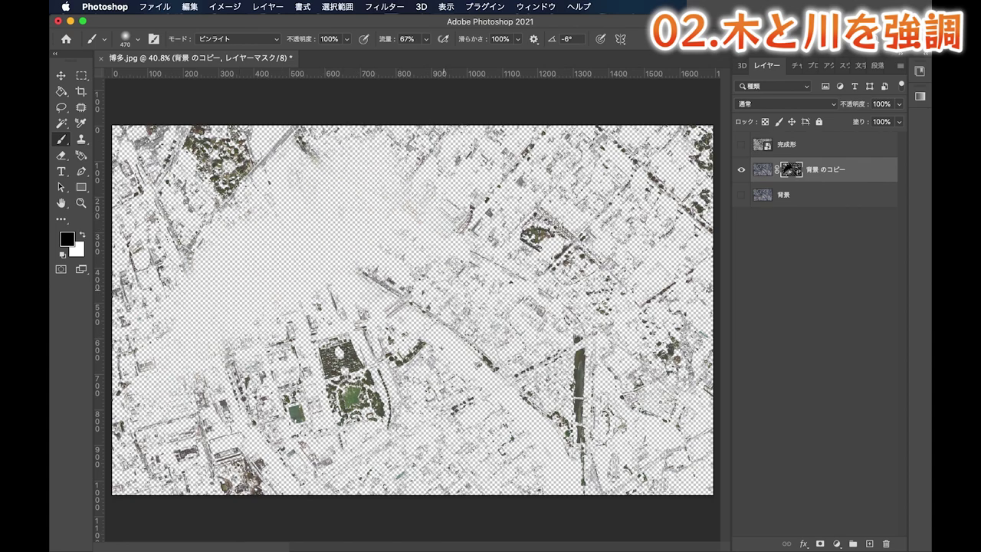
pyautogui.moveTo(360, 253)
pyautogui.mouseDown()
pyautogui.moveTo(475, 345)
pyautogui.moveTo(582, 459)
pyautogui.mouseUp()
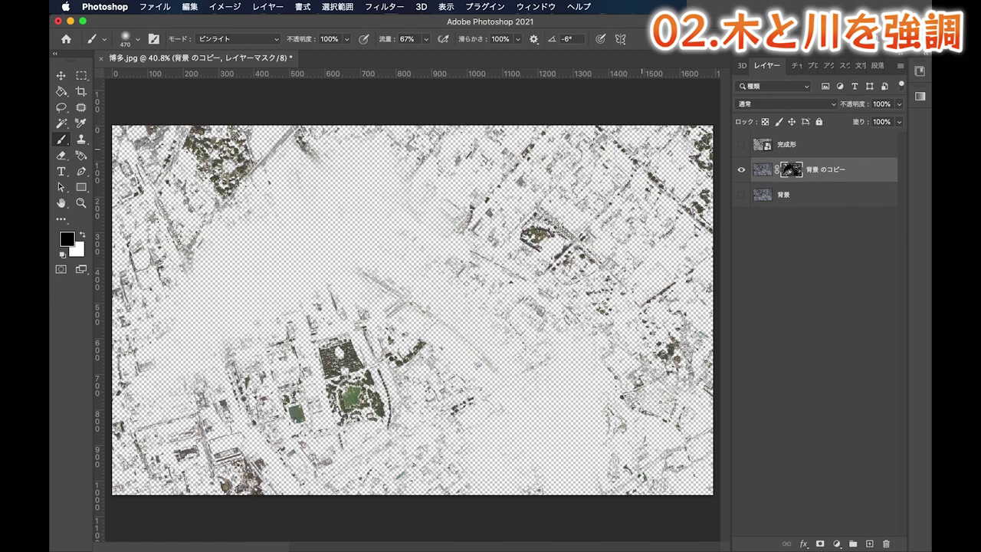
pyautogui.click(62, 77)
# Duplicate the original 背景 layer to create 背景 のコピー 2.
pyautogui.click(806, 194)
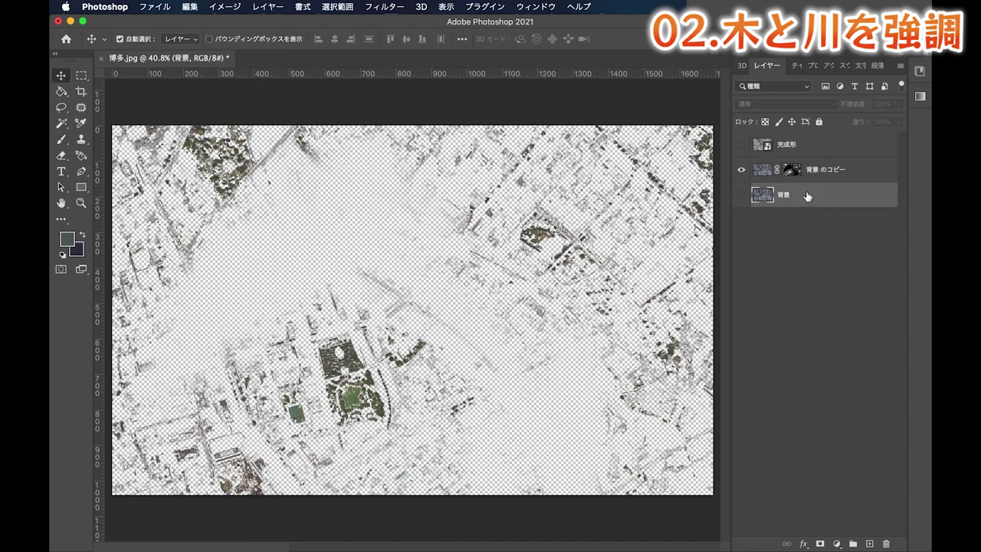
pyautogui.rightClick(807, 192)
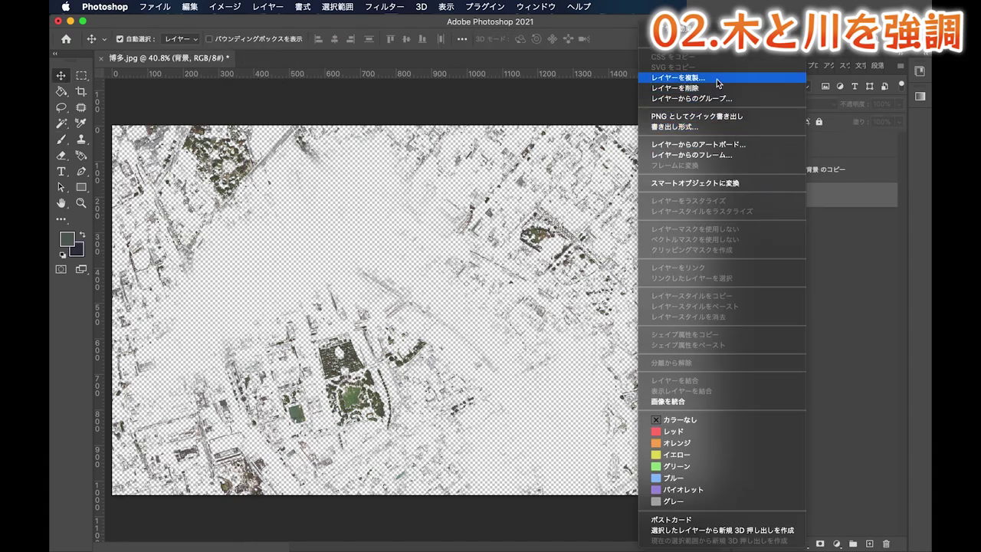
pyautogui.click(716, 77)
pyautogui.press('Return')
# Rename the masked tree layer to green and select it.
pyautogui.doubleClick(825, 172)
pyautogui.write('d')
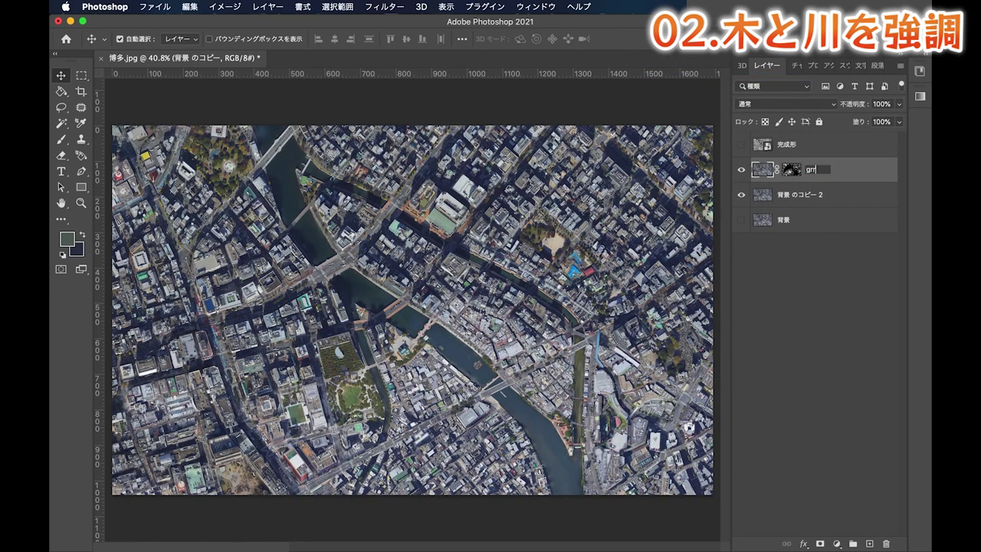
pyautogui.press('Return')
pyautogui.click(803, 198)
pyautogui.click(802, 236)
pyautogui.click(814, 207)
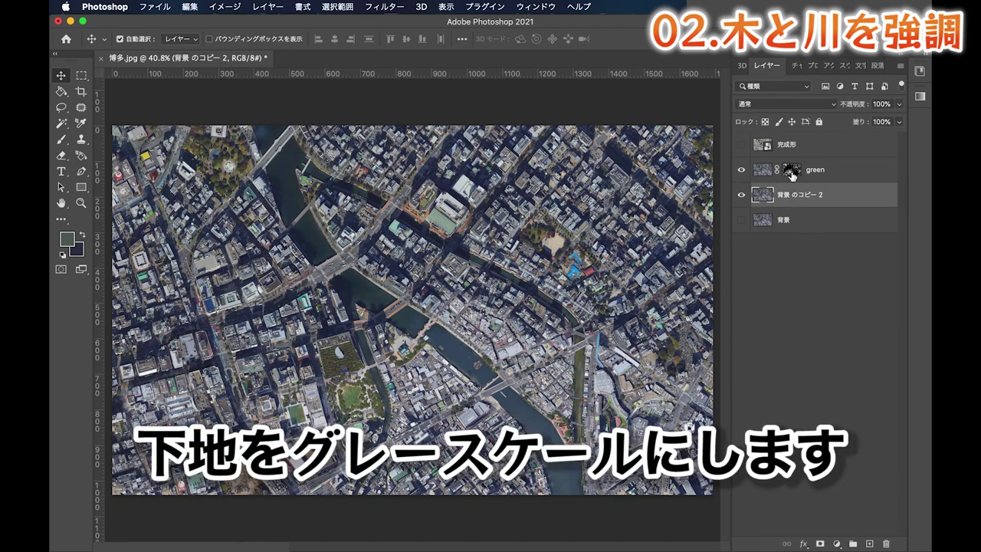
pyautogui.click(809, 178)
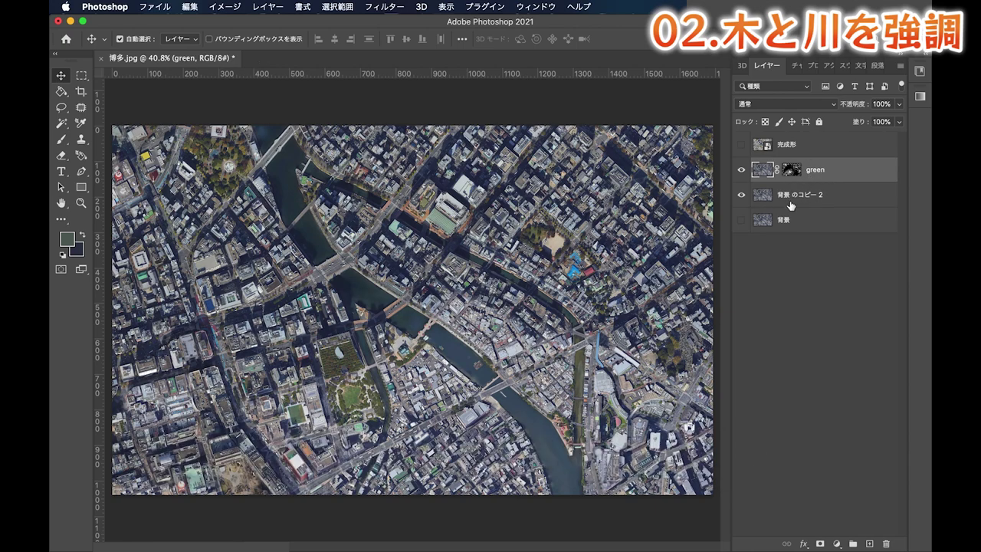
# Add a Hue/Saturation adjustment at saturation -100 above 背景 のコピー 2, graying the photo below the green layer.
pyautogui.click(819, 206)
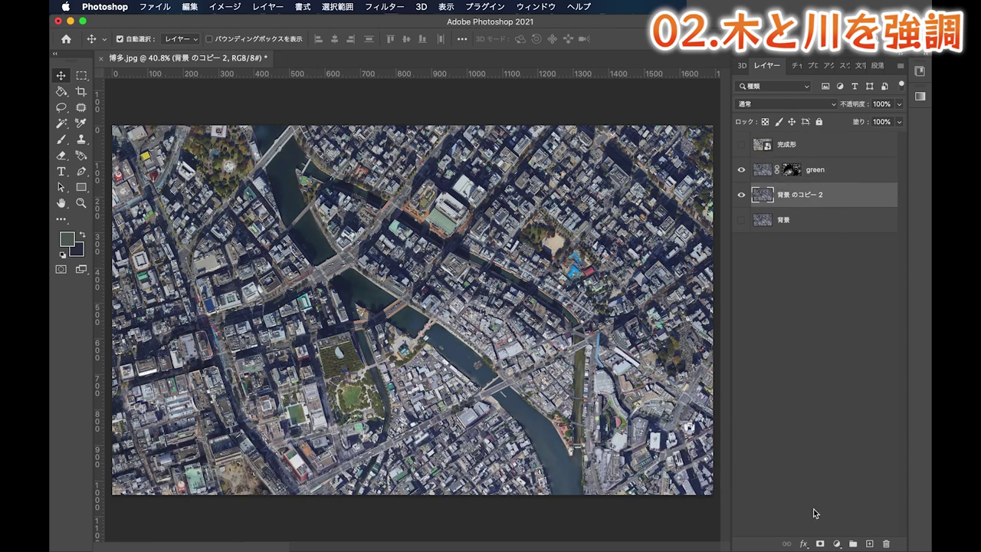
pyautogui.click(836, 544)
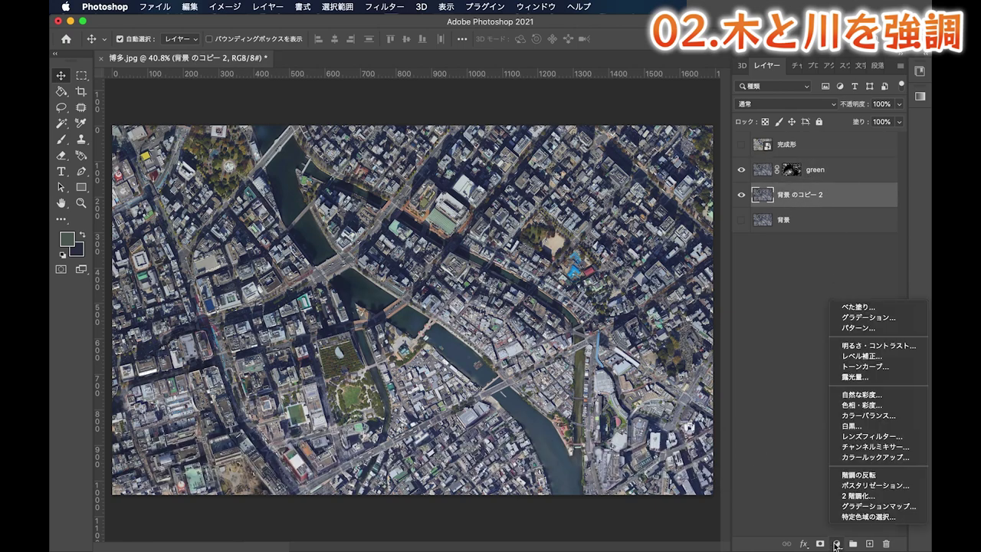
pyautogui.click(861, 405)
pyautogui.moveTo(815, 175); pyautogui.dragTo(740, 175)
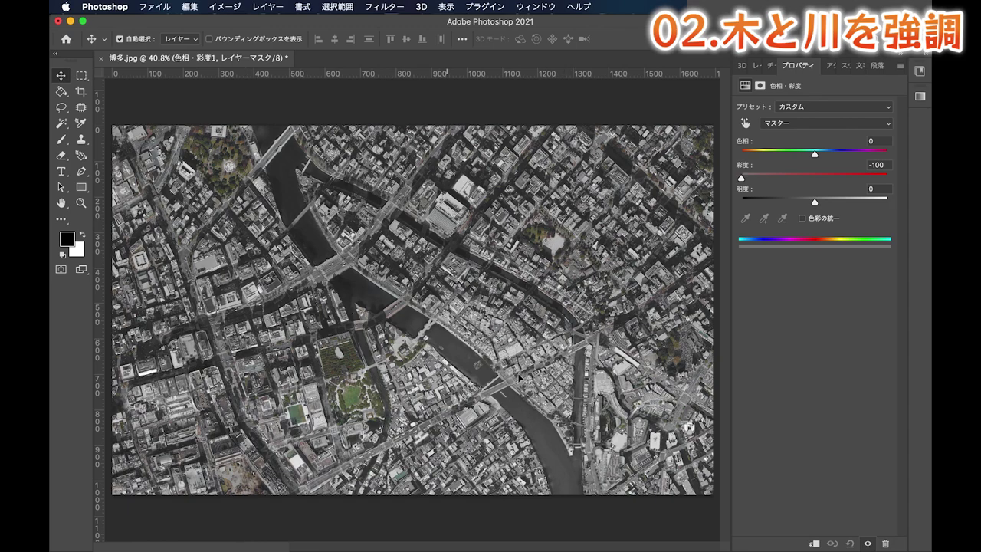
pyautogui.click(756, 66)
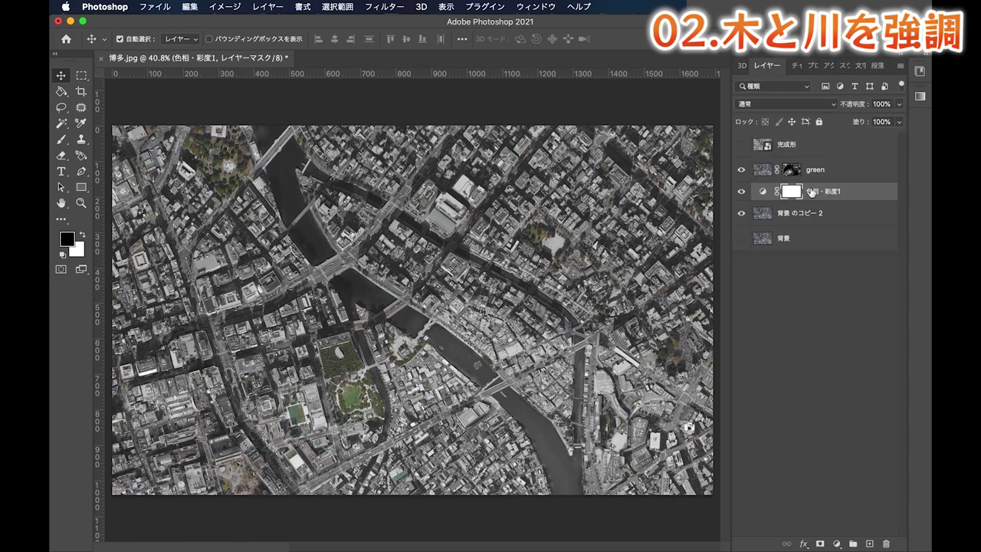
pyautogui.click(823, 403)
pyautogui.click(855, 169)
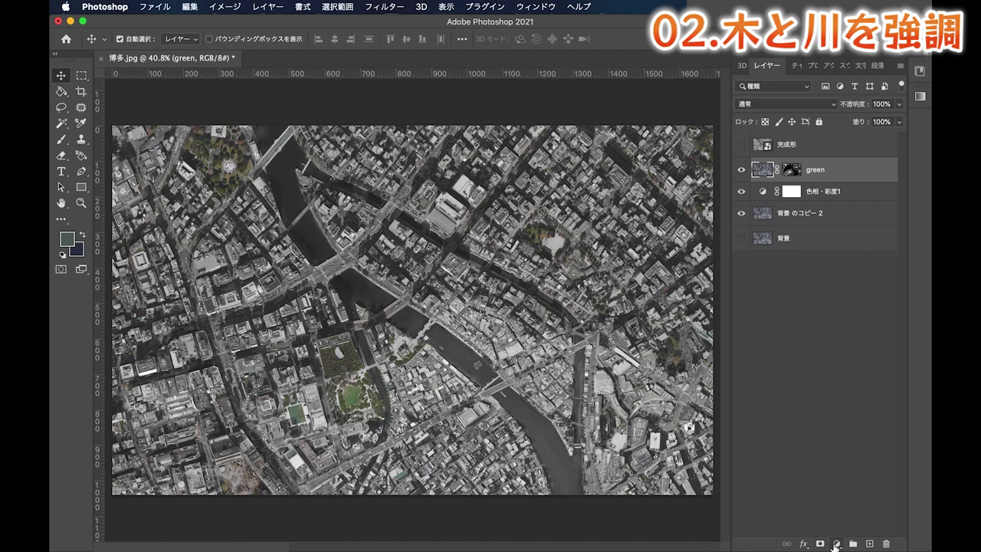
# Add a new Hue/Saturation adjustment clipped to the green tree layer.
pyautogui.click(837, 543)
pyautogui.click(871, 409)
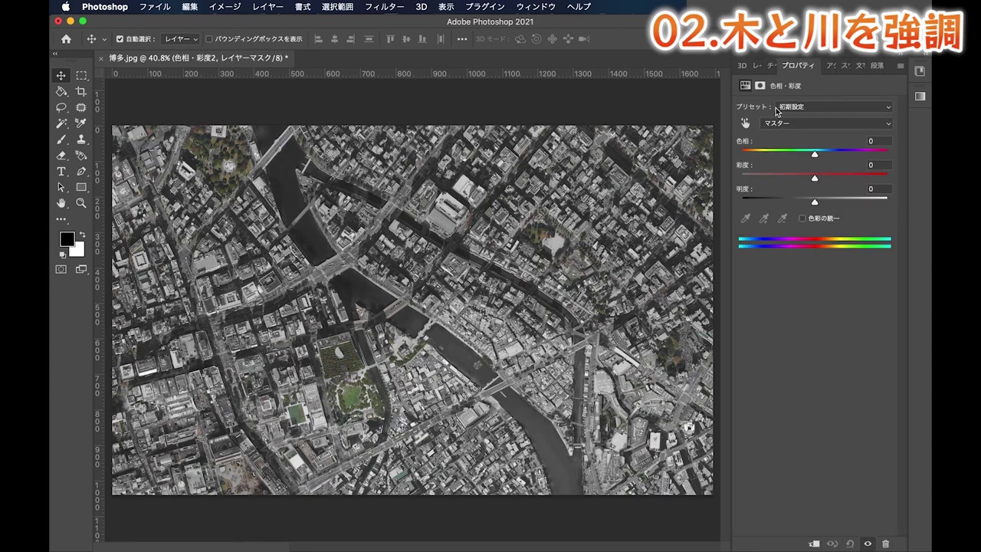
pyautogui.click(756, 65)
pyautogui.click(763, 193)
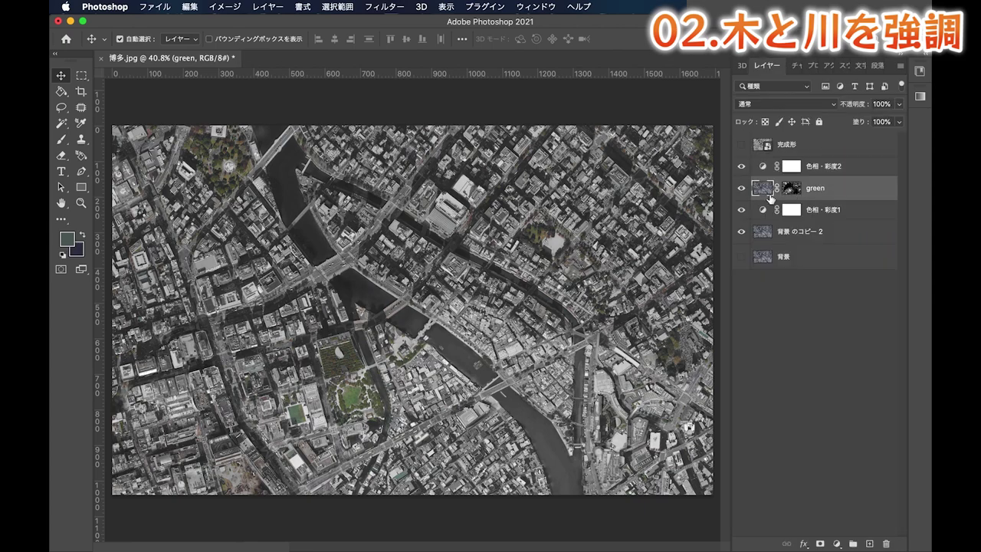
pyautogui.click(820, 170)
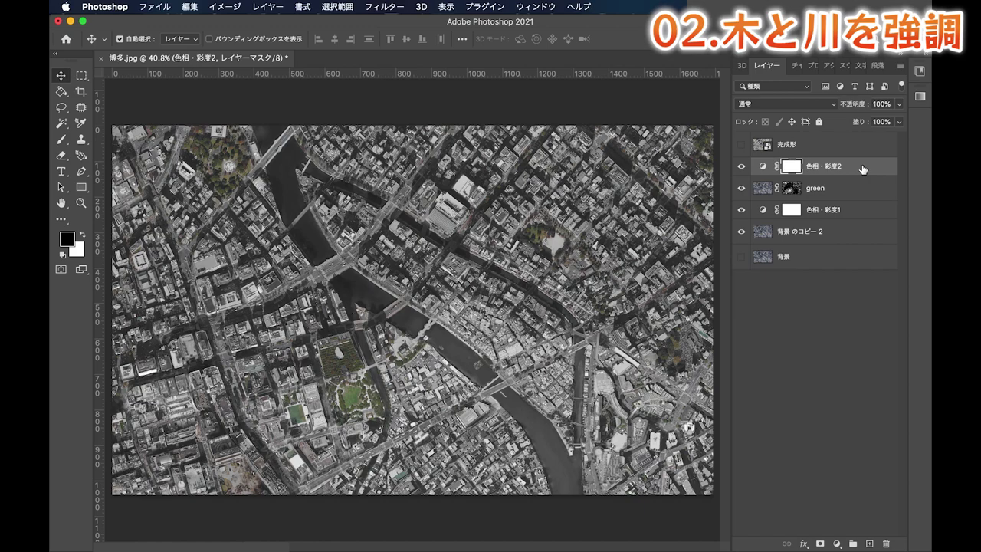
pyautogui.rightClick(863, 168)
pyautogui.click(794, 251)
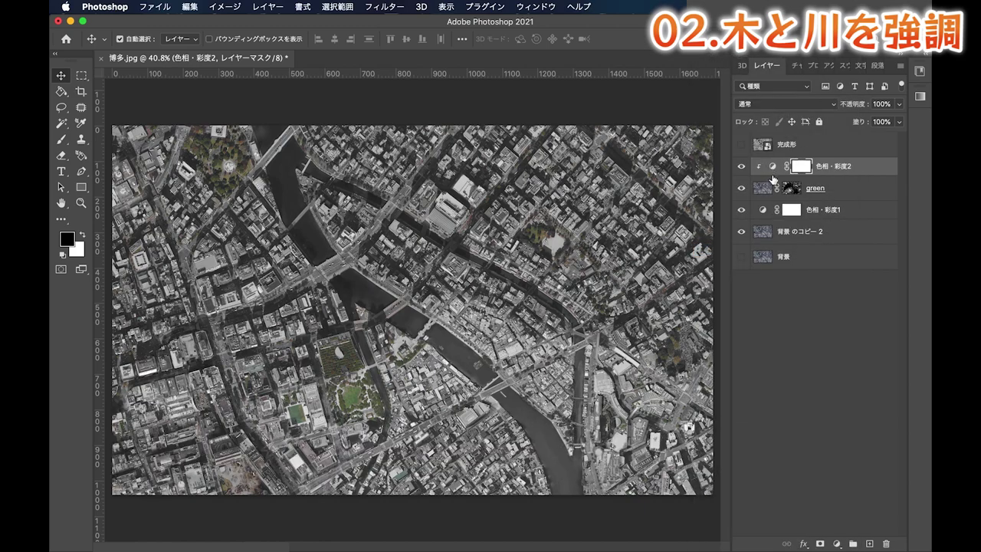
# Set the clipped adjustment to hue +16 and saturation +32 for richer green trees.
pyautogui.doubleClick(773, 168)
pyautogui.moveTo(815, 152)
pyautogui.mouseDown()
pyautogui.moveTo(787, 155)
pyautogui.moveTo(820, 154)
pyautogui.mouseUp()
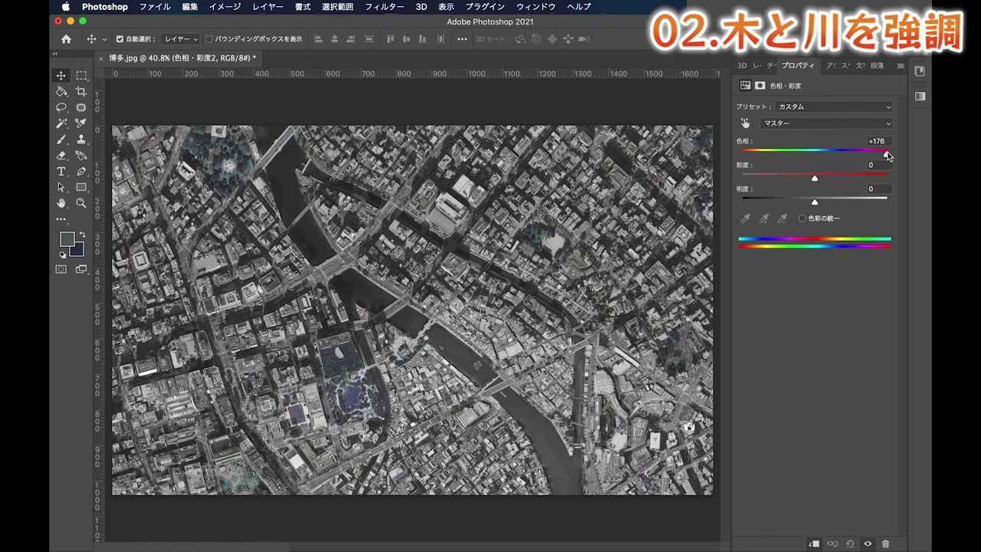
pyautogui.moveTo(820, 154)
pyautogui.mouseDown()
pyautogui.moveTo(845, 154)
pyautogui.moveTo(804, 156)
pyautogui.moveTo(825, 154)
pyautogui.moveTo(853, 181)
pyautogui.moveTo(836, 181)
pyautogui.moveTo(822, 155)
pyautogui.mouseUp()
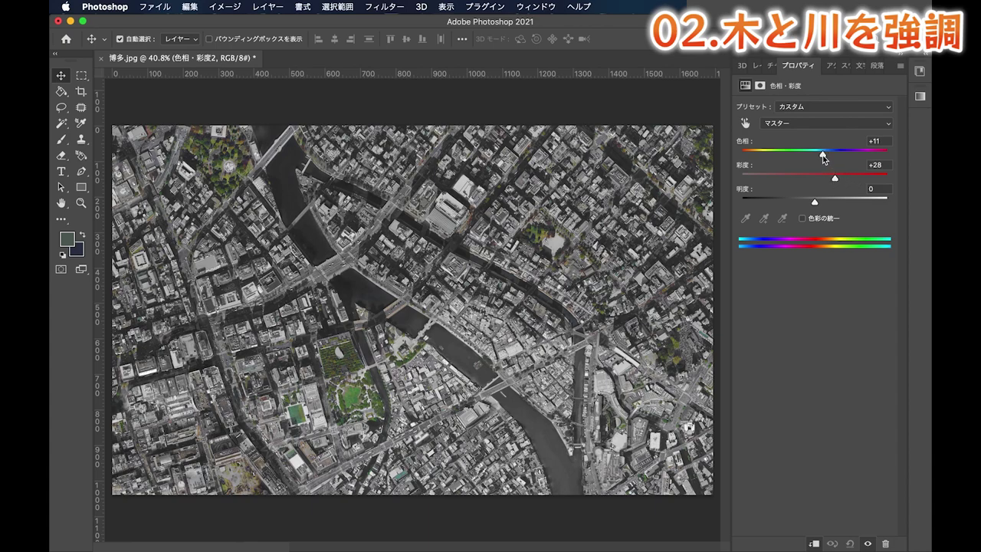
pyautogui.click(835, 177)
pyautogui.moveTo(847, 181); pyautogui.dragTo(838, 178)
pyautogui.moveTo(822, 154); pyautogui.dragTo(827, 158)
pyautogui.click(759, 66)
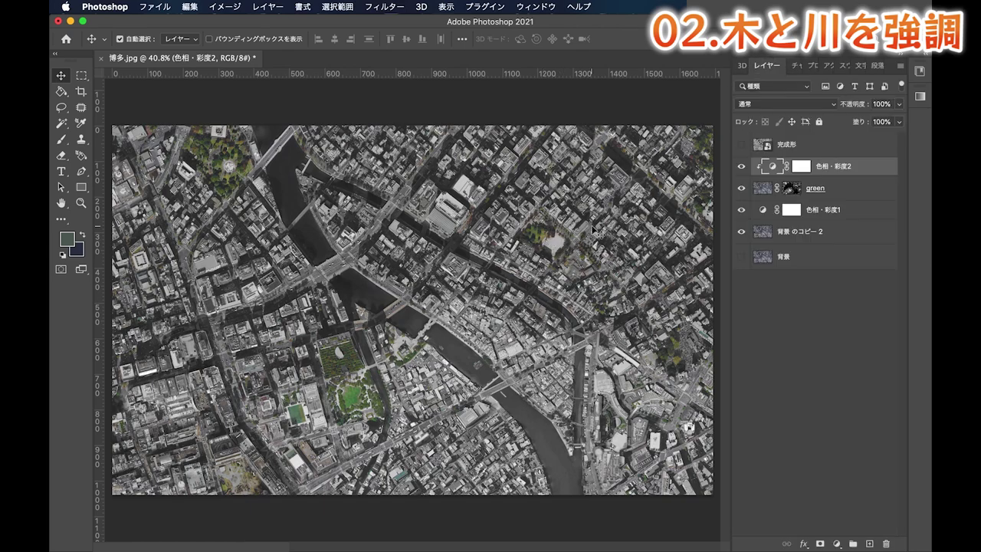
# Label the green layer green, clip 色相・彩度1 to the photo below, and hide it.
pyautogui.click(810, 272)
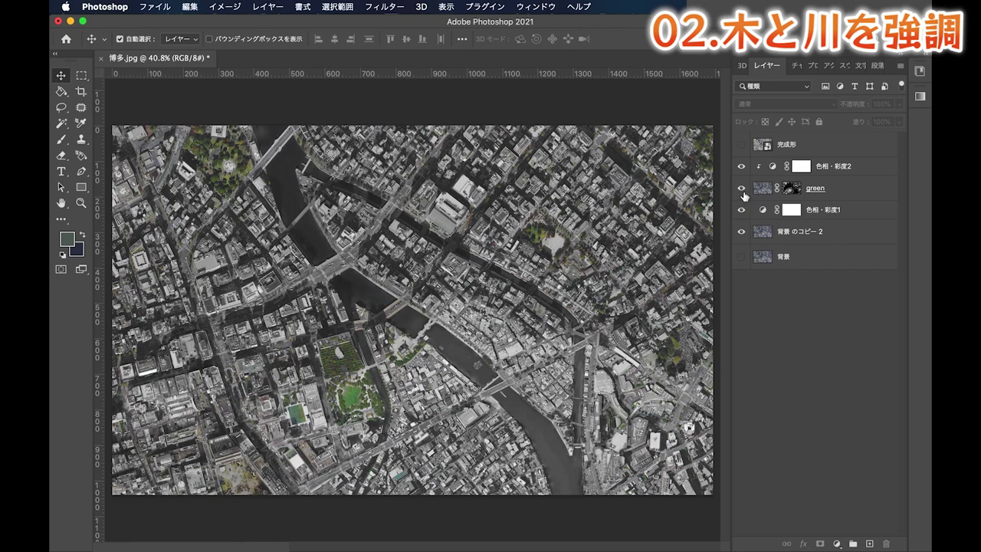
pyautogui.rightClick(743, 193)
pyautogui.click(781, 272)
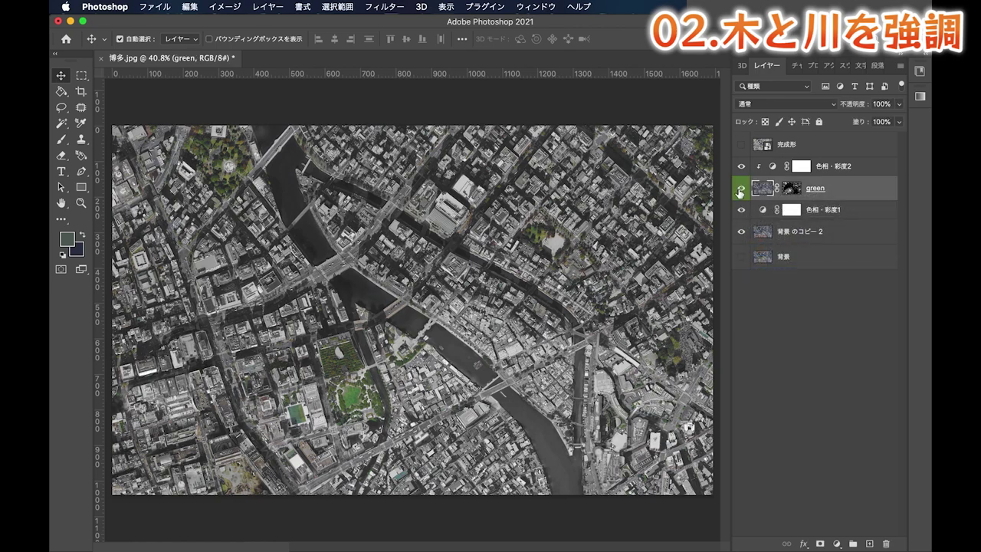
pyautogui.click(771, 282)
pyautogui.click(854, 210)
pyautogui.rightClick(854, 210)
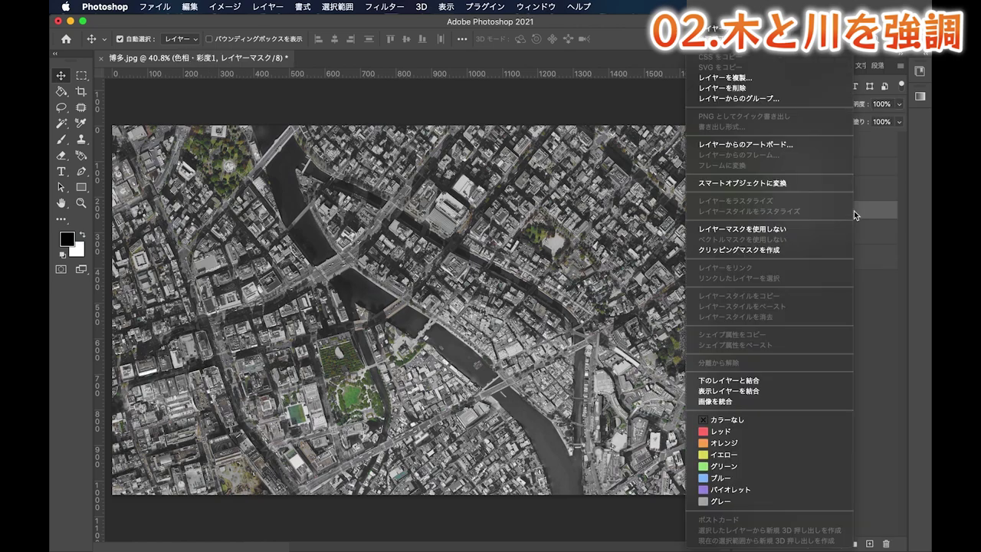
pyautogui.click(786, 249)
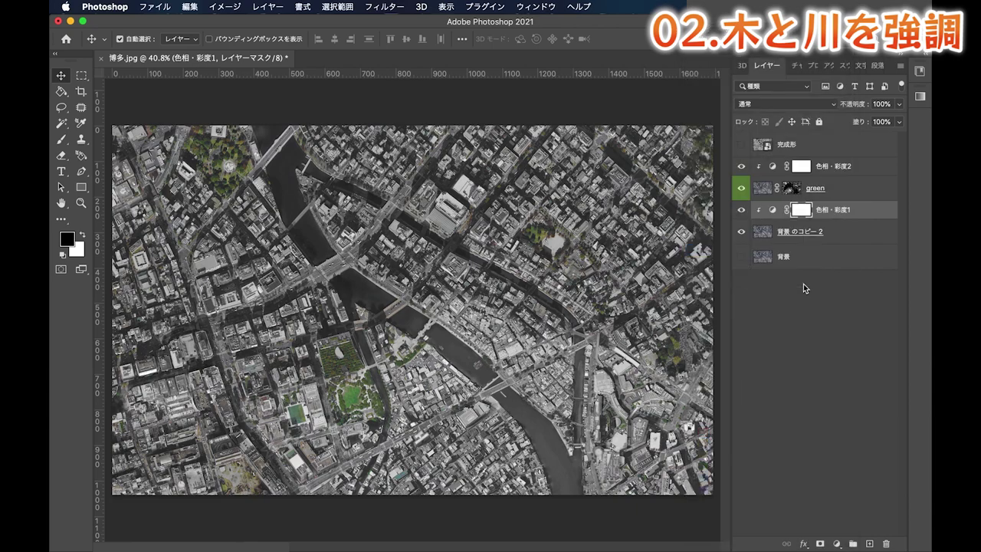
pyautogui.click(741, 211)
pyautogui.click(741, 210)
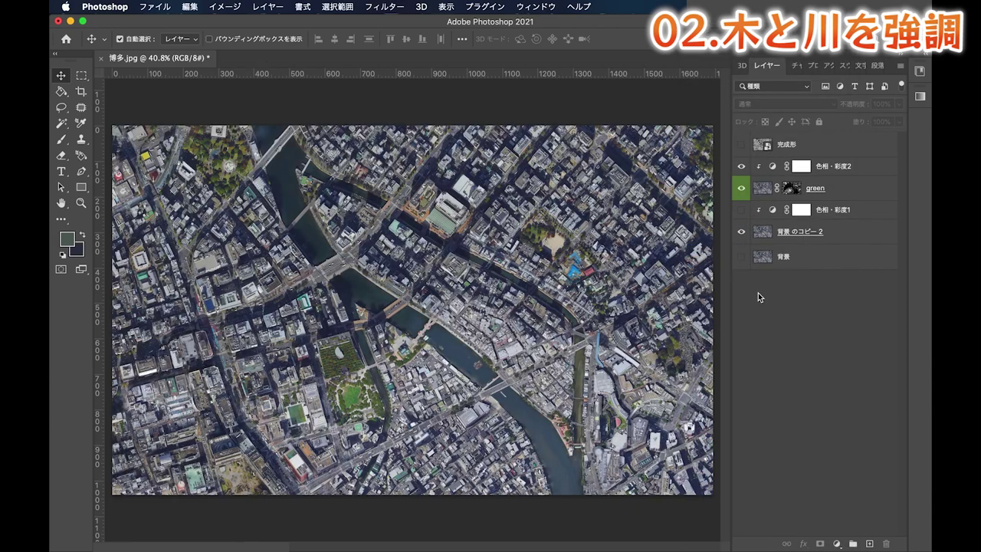
# Select the lower river section on 背景 のコピー 2 with the Magic Wand.
pyautogui.click(828, 231)
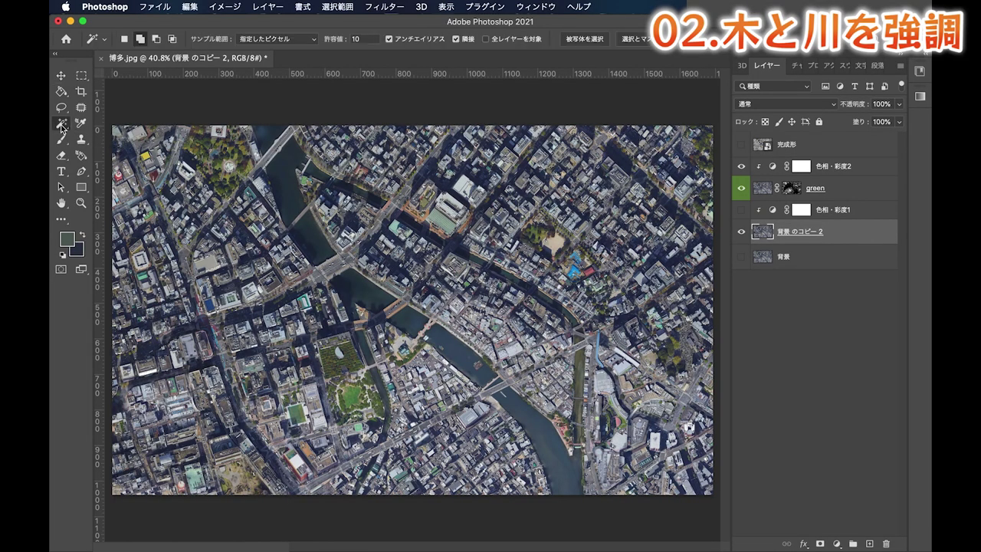
pyautogui.click(62, 128)
pyautogui.click(94, 151)
pyautogui.click(527, 429)
# Add the upstream stretch, both basins and the upper channels to the river selection.
pyautogui.click(412, 323)
pyautogui.click(460, 356)
pyautogui.click(361, 295)
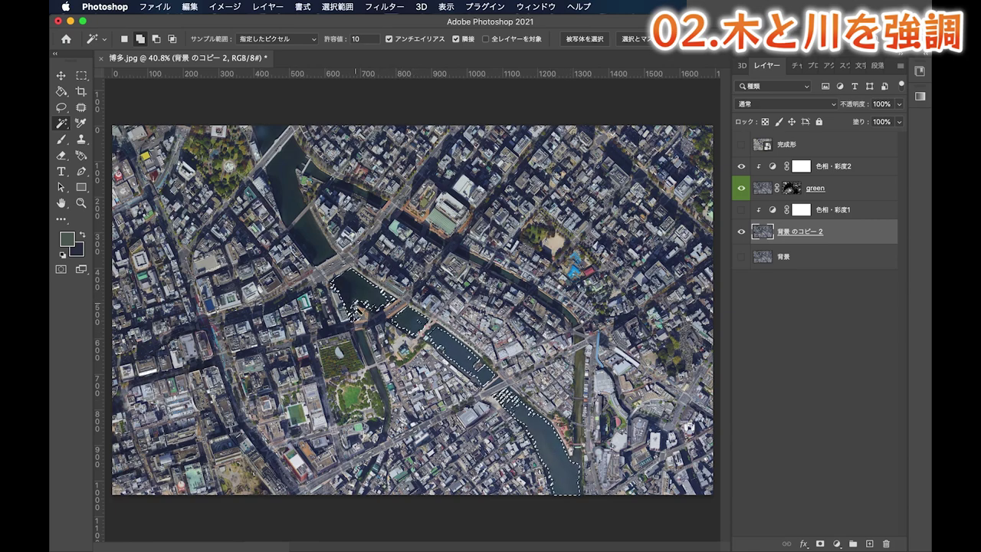
pyautogui.click(310, 245)
pyautogui.click(277, 184)
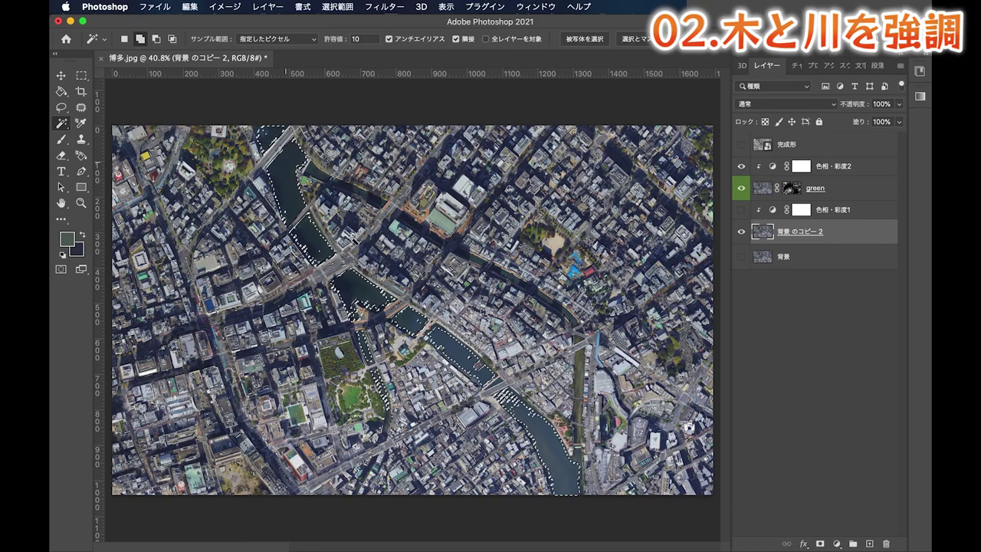
pyautogui.scroll(3, 412, 322)
pyautogui.scroll(2, 412, 322)
pyautogui.scroll(2, 412, 322)
pyautogui.scroll(2, 412, 322)
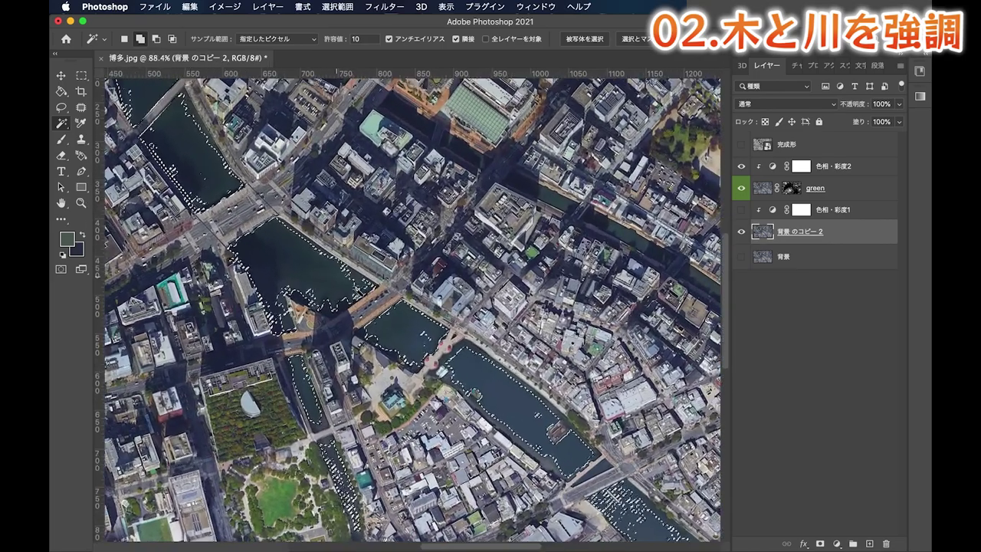
pyautogui.scroll(2, 423, 322)
pyautogui.scroll(-2, 493, 389)
pyautogui.scroll(-2, 492, 388)
pyautogui.scroll(-2, 492, 389)
pyautogui.scroll(-1, 494, 387)
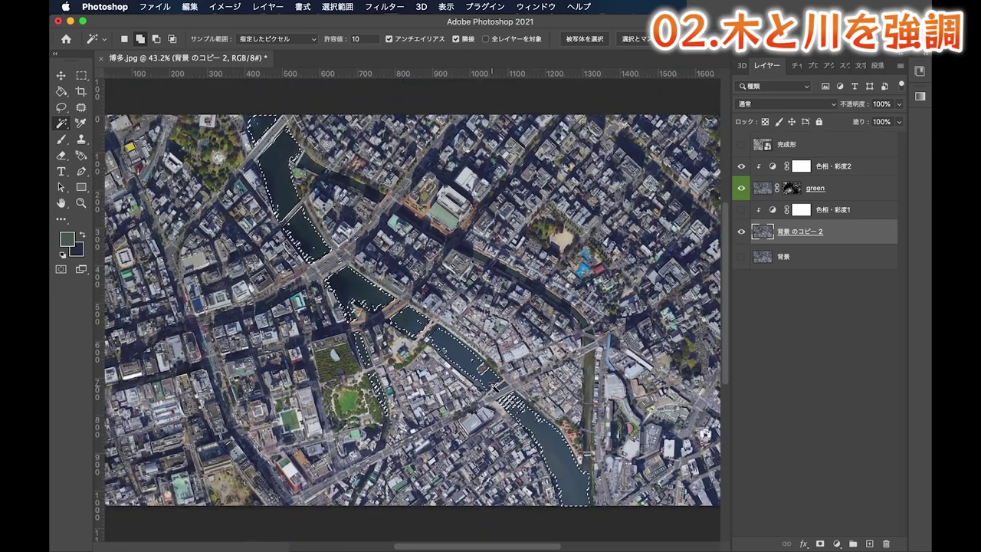
pyautogui.click(837, 543)
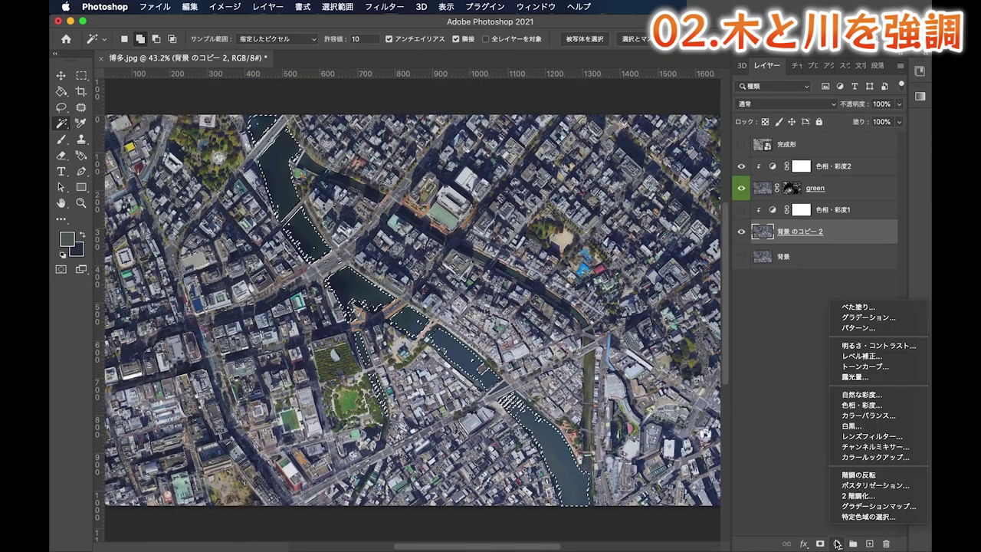
# Add a river-masked Color Balance layer at the top of the stack with Cyan–Red -22.
pyautogui.click(889, 416)
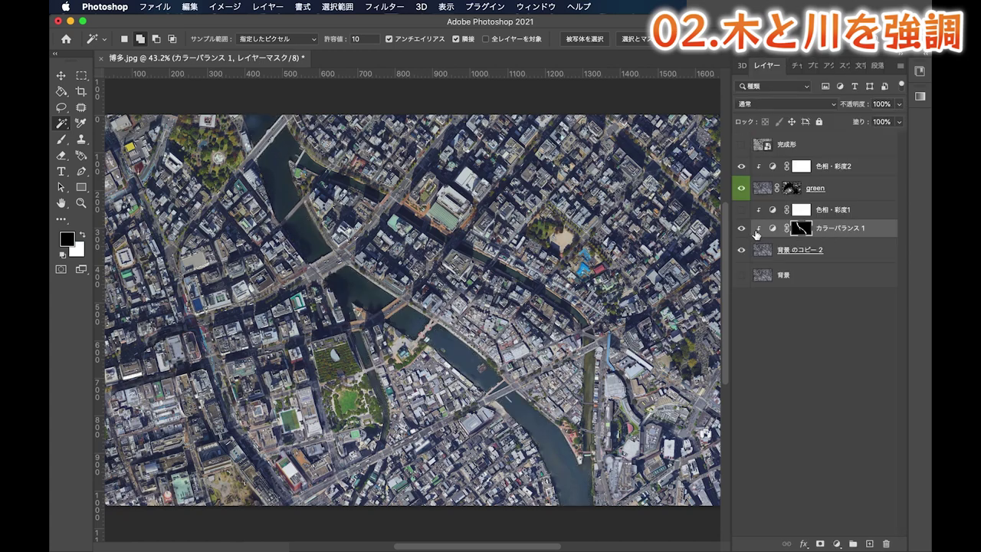
pyautogui.moveTo(868, 236); pyautogui.dragTo(790, 170)
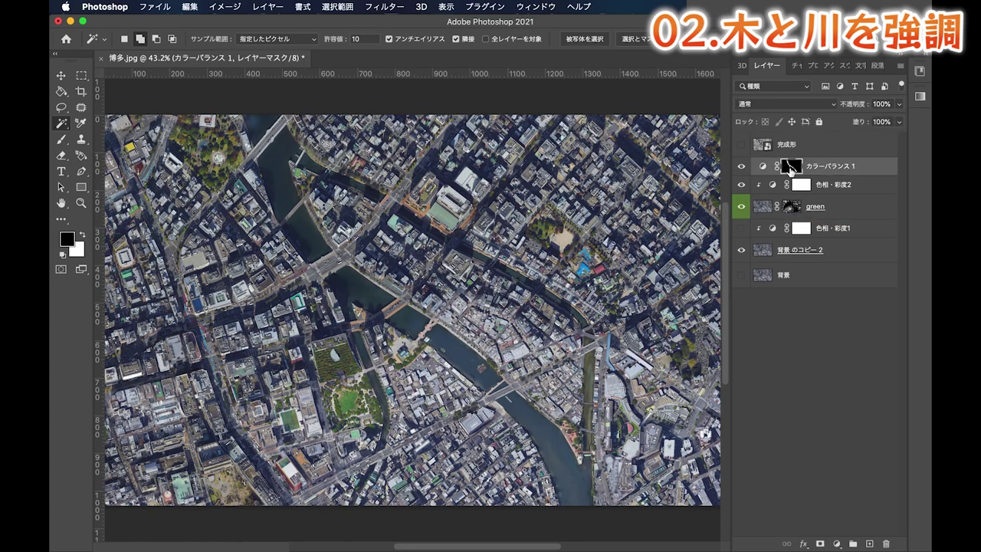
pyautogui.doubleClick(764, 167)
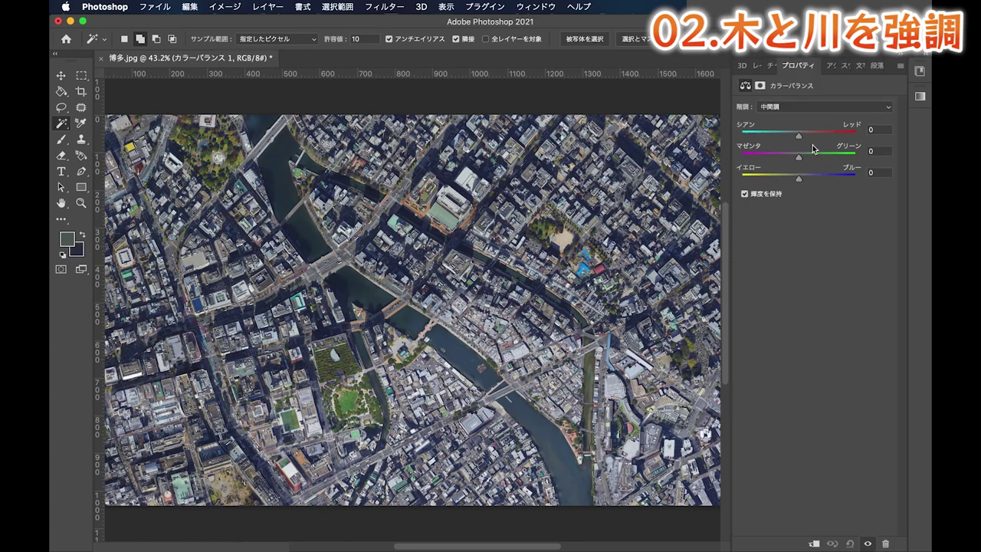
pyautogui.moveTo(799, 135)
pyautogui.mouseDown()
pyautogui.moveTo(785, 136)
pyautogui.moveTo(800, 158)
pyautogui.mouseUp()
pyautogui.click(757, 65)
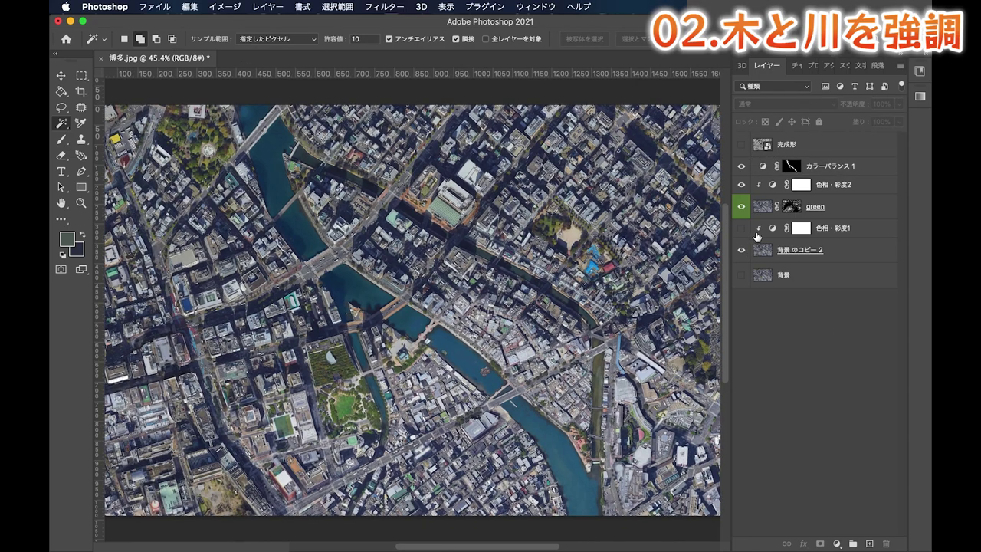
pyautogui.click(791, 166)
pyautogui.scroll(10, 524, 384)
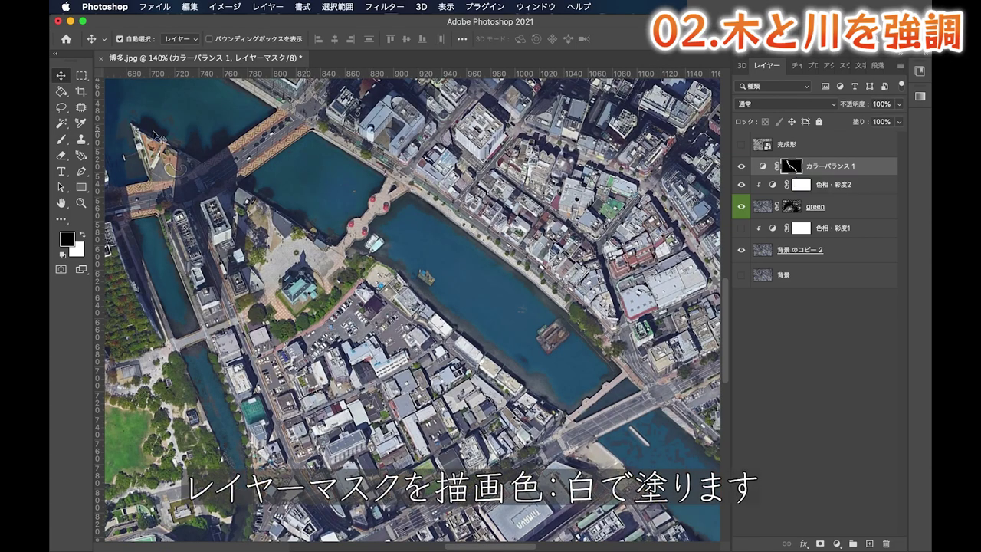
pyautogui.click(62, 141)
# Paint white on the カラーバランス 1 mask with a 77 px brush over the shaded river stretches.
pyautogui.rightClick(62, 141)
pyautogui.click(107, 150)
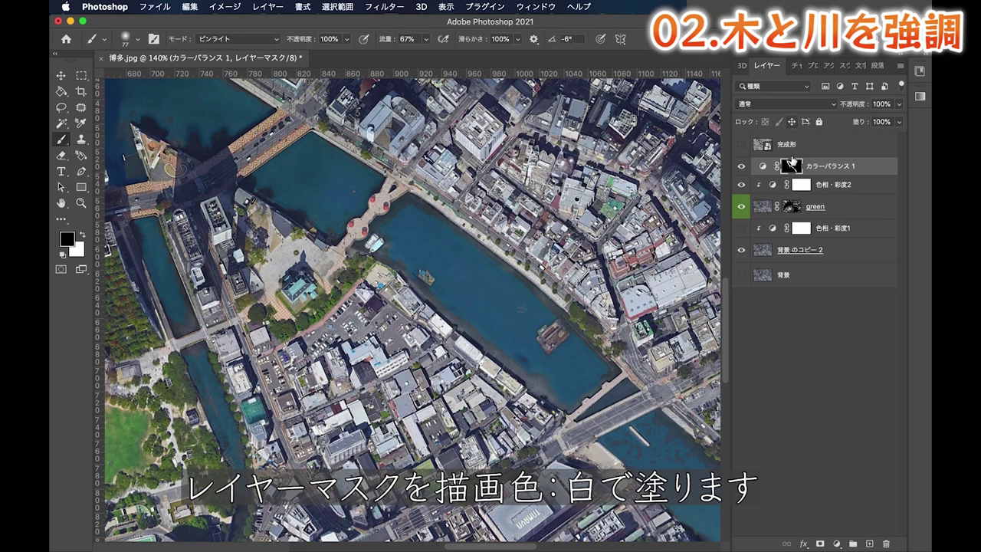
pyautogui.click(83, 237)
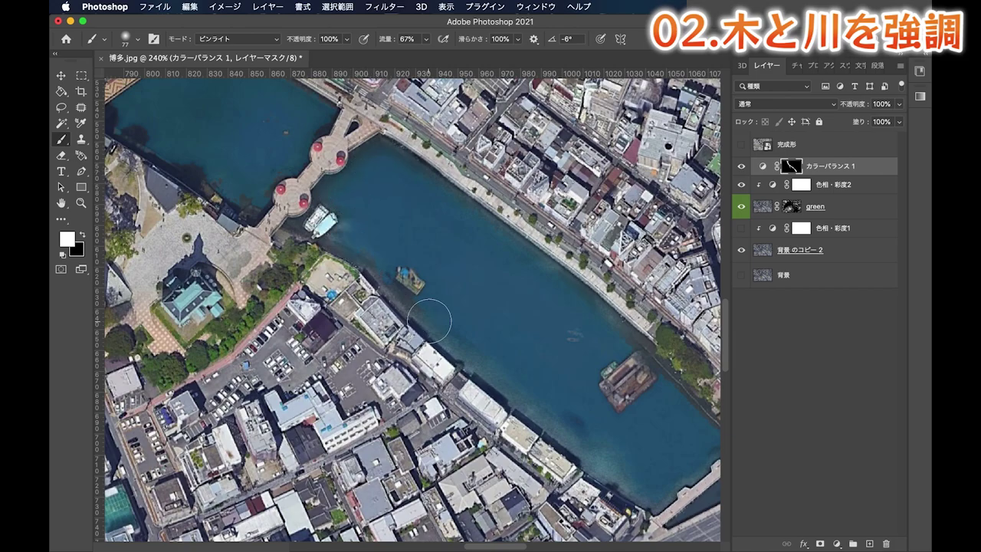
pyautogui.scroll(10, 430, 320)
pyautogui.hscroll(-10, 430, 320)
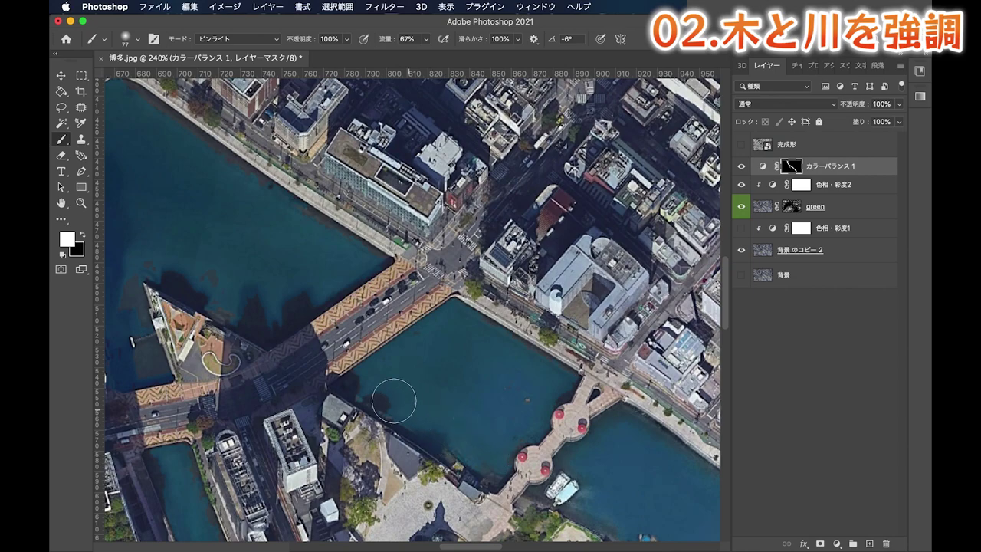
pyautogui.scroll(1, 362, 359)
pyautogui.hscroll(-3, 363, 359)
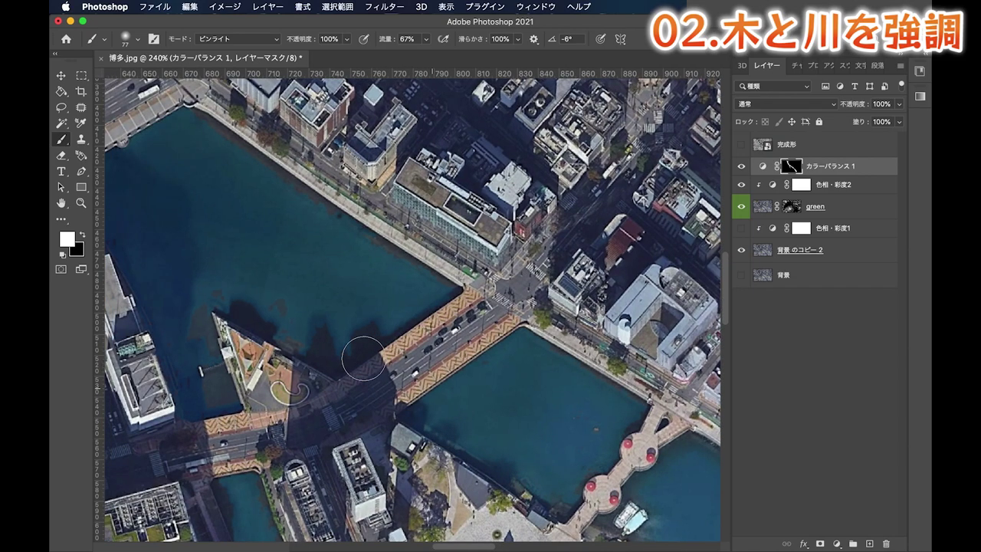
pyautogui.scroll(2, 363, 359)
pyautogui.hscroll(-3, 362, 358)
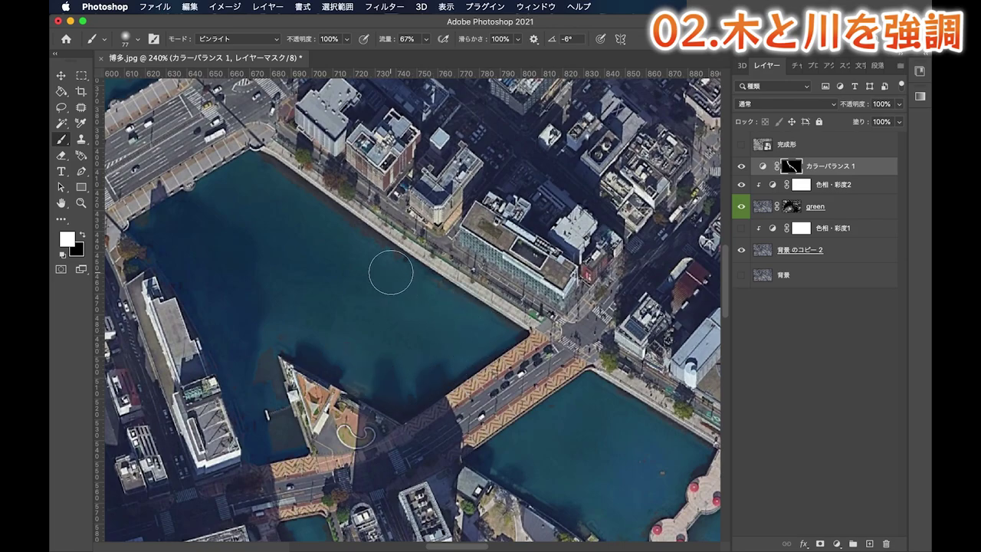
pyautogui.keyDown('alt'); pyautogui.scroll(-3, 335, 276); pyautogui.keyUp('alt')
pyautogui.keyDown('alt'); pyautogui.scroll(-2, 328, 277); pyautogui.keyUp('alt')
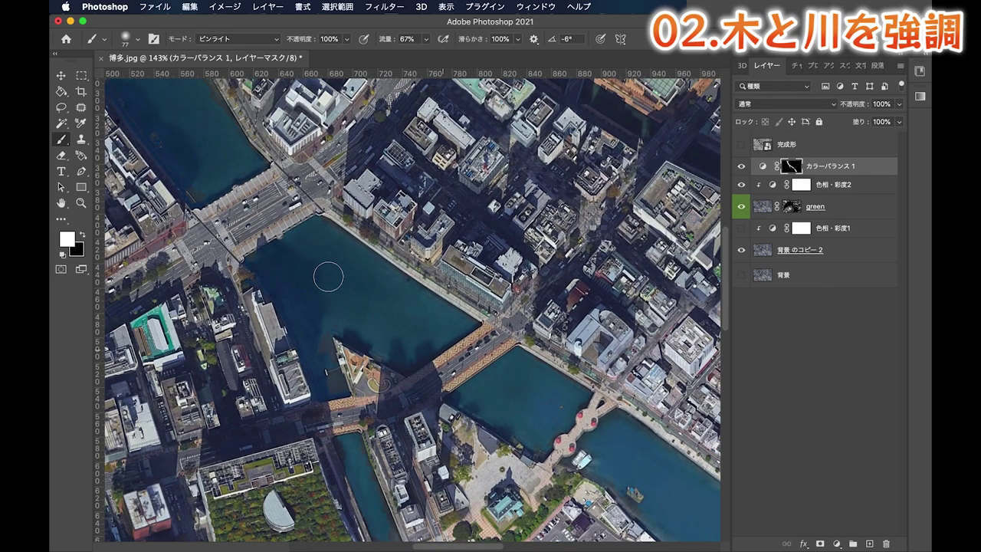
pyautogui.press('v')
pyautogui.hotkey('ctrl', '0')
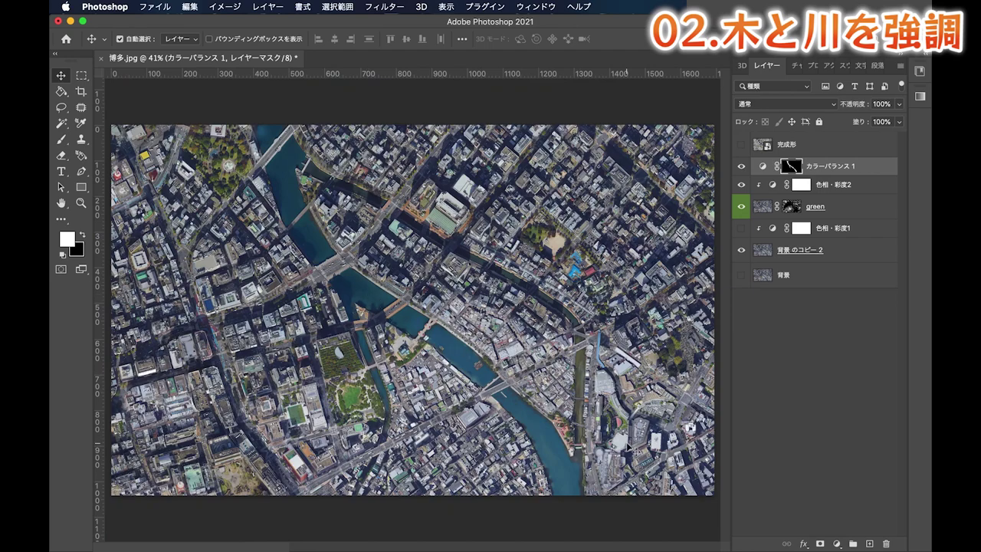
pyautogui.click(781, 307)
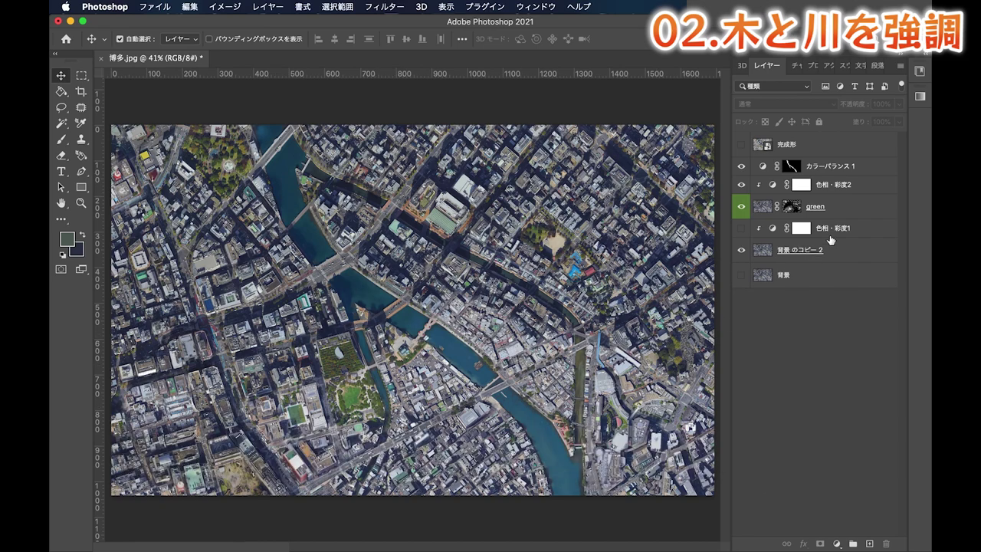
# Give カラーバランス 1 an inner shadow with 35 px distance, 32 px size and 58% opacity.
pyautogui.click(823, 168)
pyautogui.doubleClick(871, 170)
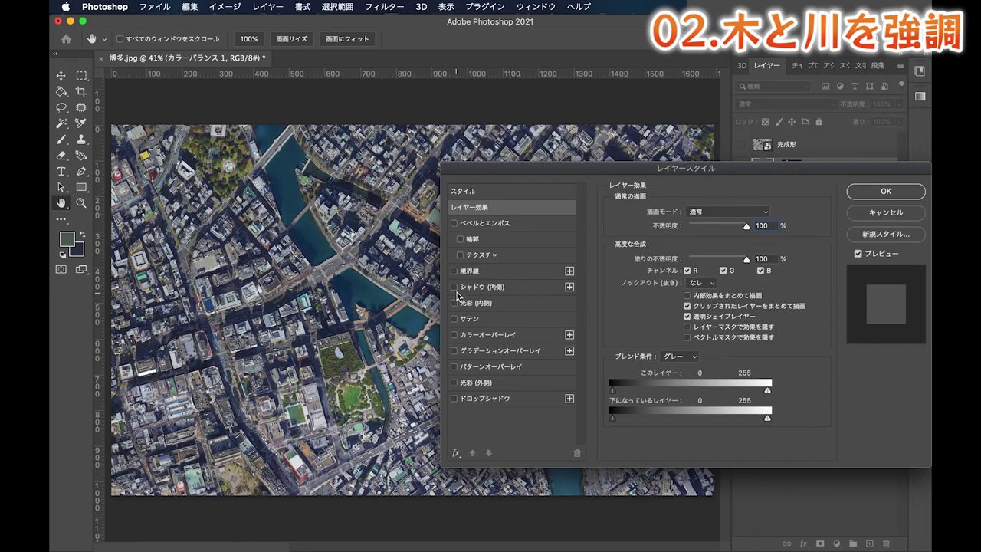
pyautogui.click(481, 288)
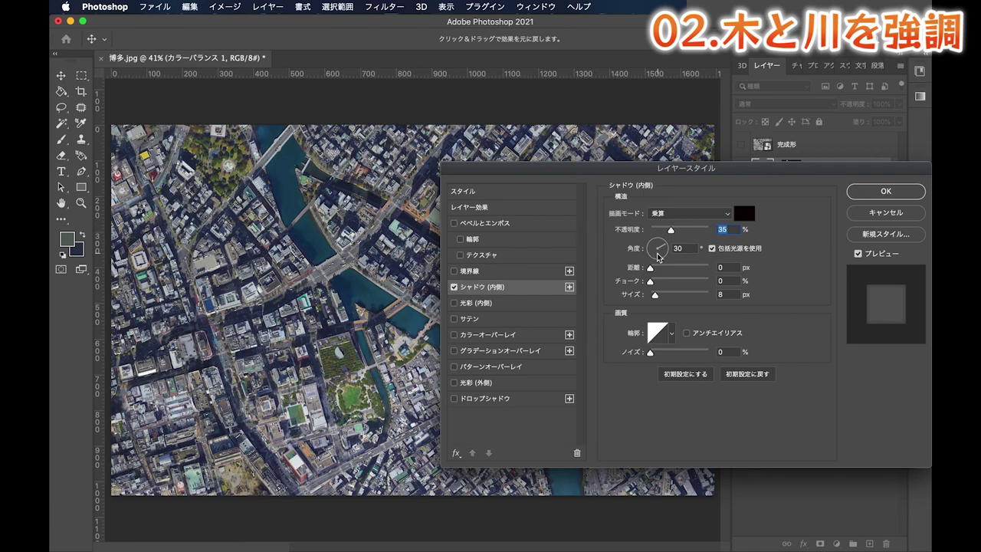
pyautogui.moveTo(650, 270); pyautogui.dragTo(668, 274)
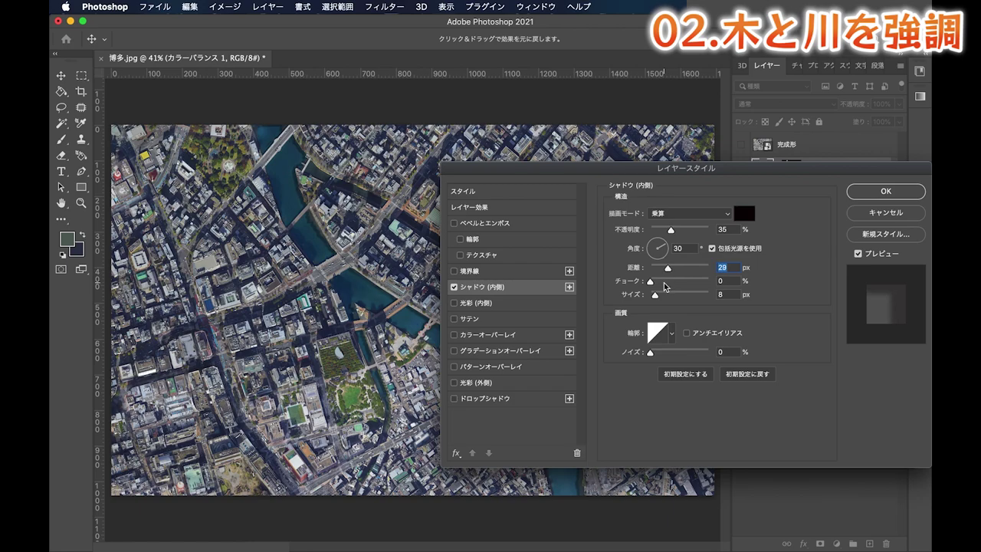
pyautogui.moveTo(656, 295); pyautogui.dragTo(661, 296)
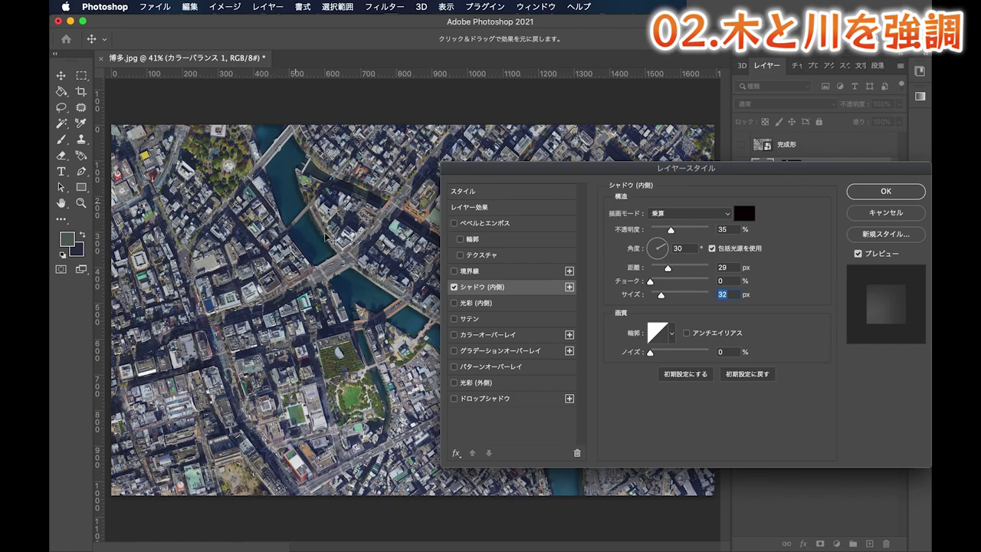
pyautogui.moveTo(668, 267); pyautogui.dragTo(671, 268)
pyautogui.moveTo(671, 230); pyautogui.dragTo(684, 232)
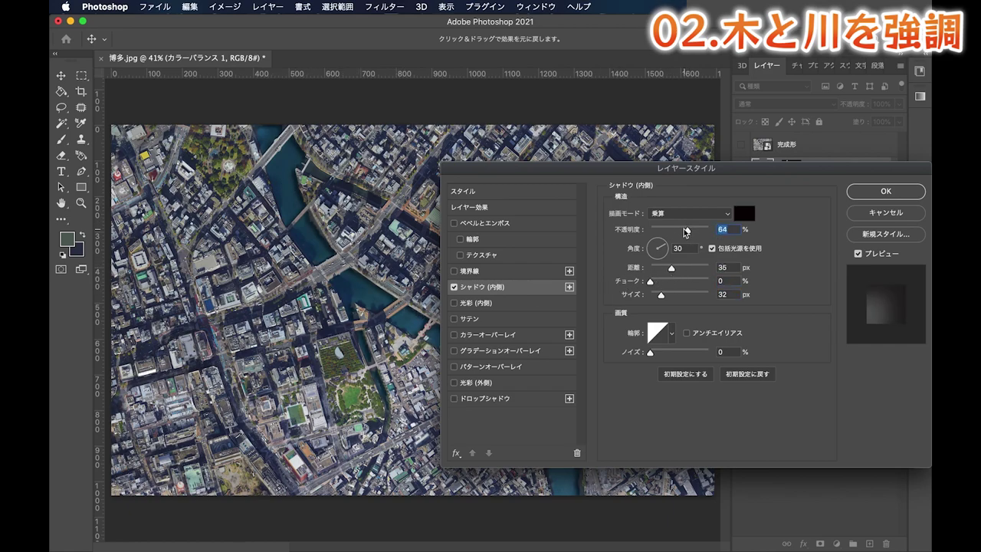
pyautogui.moveTo(684, 232); pyautogui.dragTo(686, 231)
pyautogui.click(885, 194)
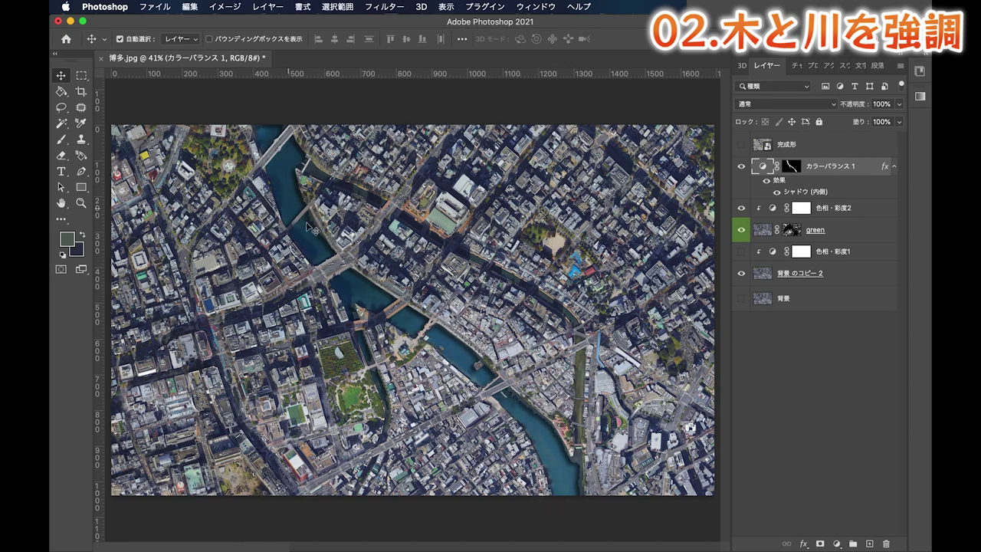
# Compare the inner shadow off and on, then make 色相・彩度1 visible to gray the city.
pyautogui.click(767, 181)
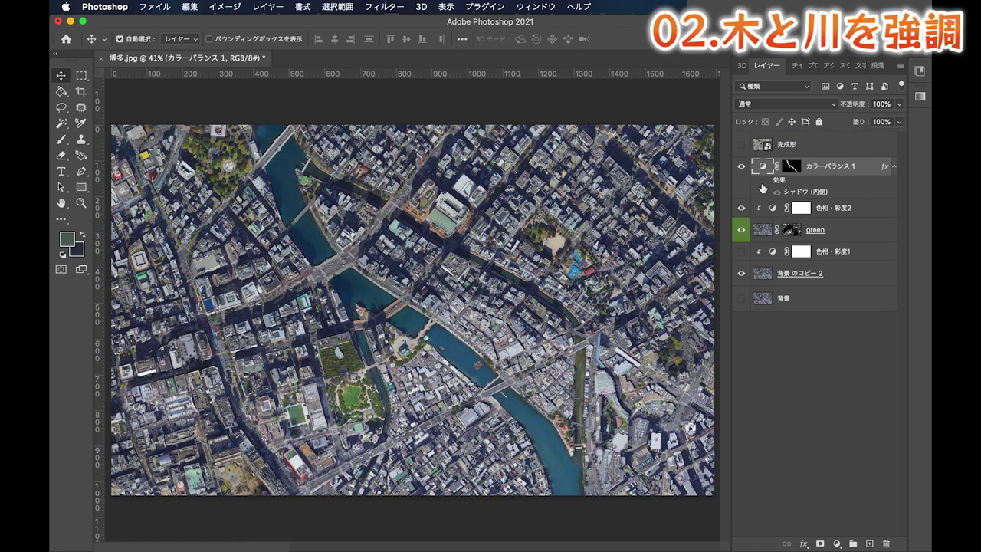
pyautogui.click(763, 183)
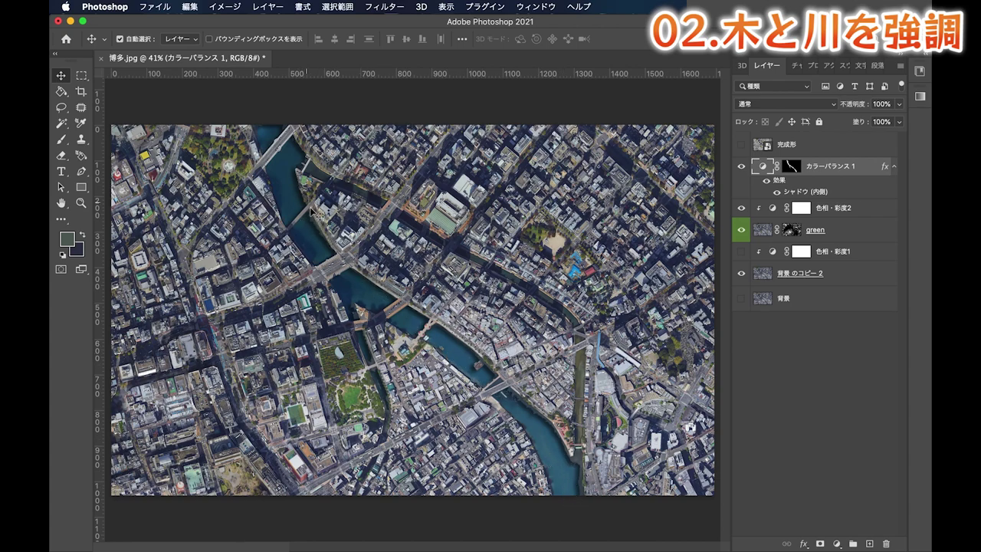
pyautogui.click(816, 381)
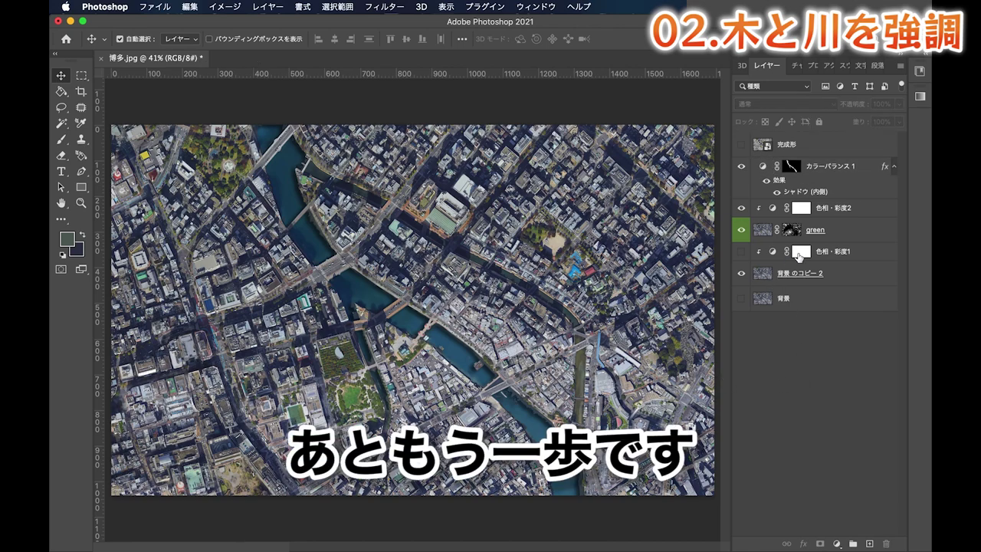
pyautogui.click(741, 252)
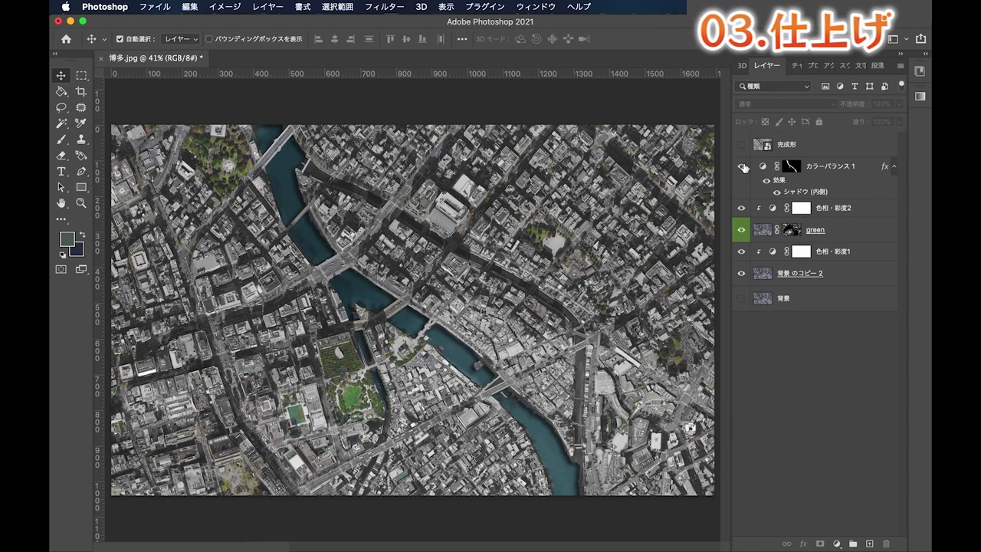
# Label カラーバランス 1 blue and add a white Solid Color fill layer.
pyautogui.rightClick(742, 166)
pyautogui.click(797, 256)
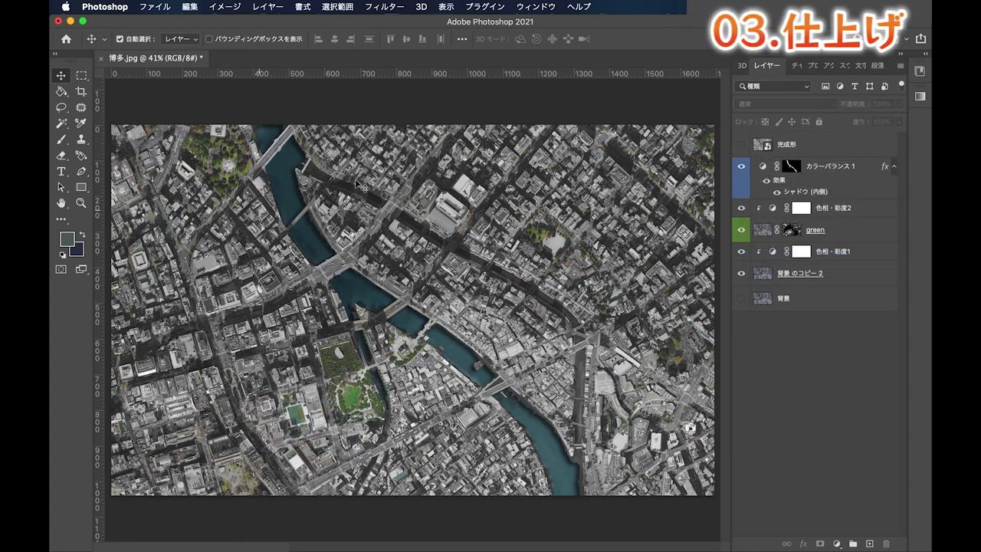
pyautogui.click(852, 262)
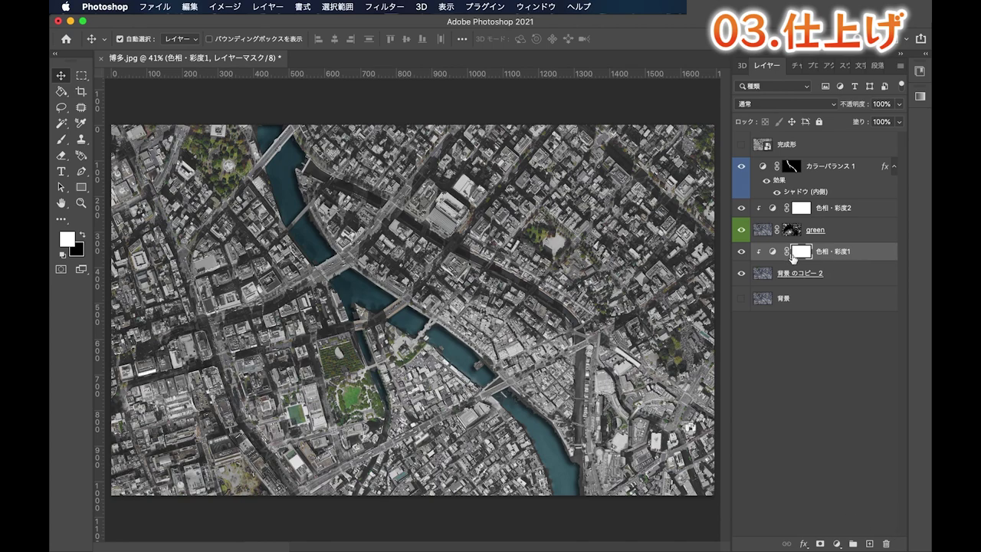
pyautogui.click(836, 543)
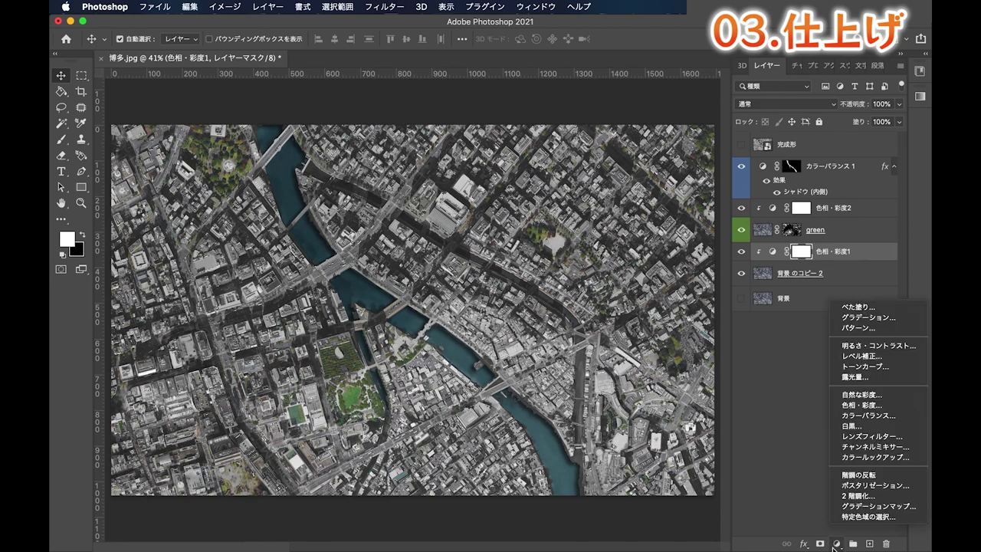
pyautogui.click(881, 312)
pyautogui.moveTo(636, 414); pyautogui.dragTo(587, 295)
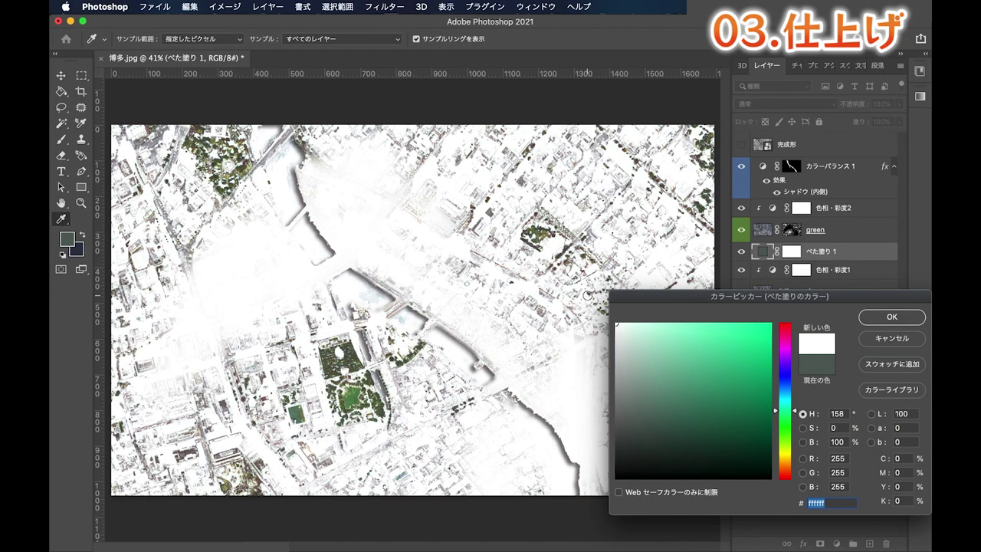
pyautogui.press('Return')
# Rename the 色相・彩度1 layer to グレー.
pyautogui.click(808, 274)
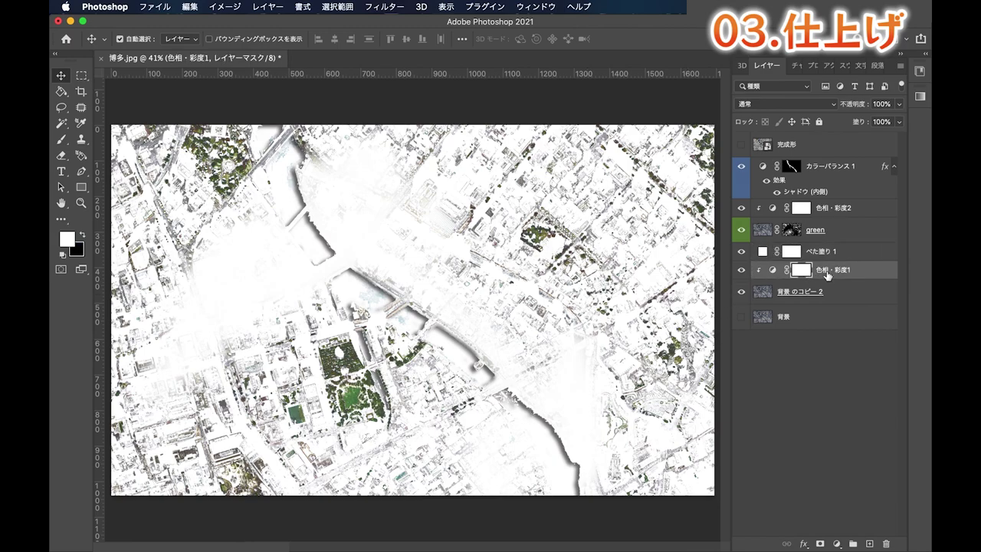
pyautogui.doubleClick(831, 269)
pyautogui.write('グレー')
pyautogui.press('Return')
# Set the white fill layer's opacity to 30%.
pyautogui.click(834, 257)
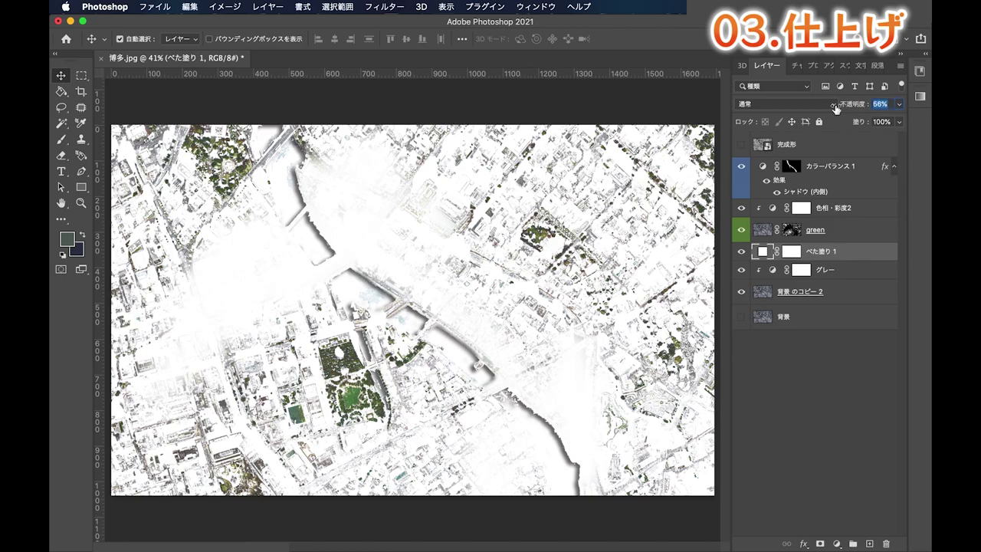
pyautogui.moveTo(863, 109); pyautogui.dragTo(883, 104)
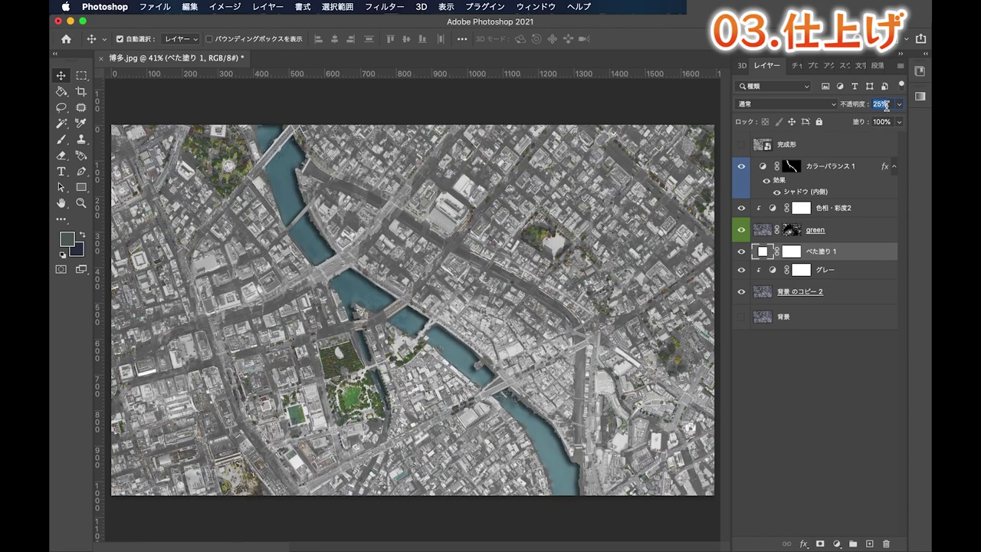
pyautogui.write('30')
pyautogui.press('Return')
pyautogui.click(843, 387)
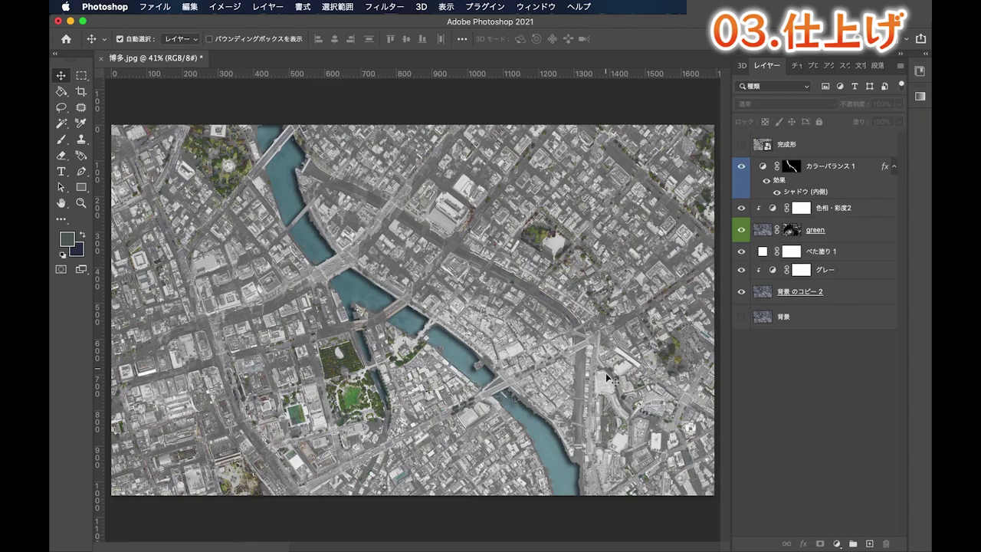
# Compare the 完成形 reference layer, then quick-select its orange district block.
pyautogui.scroll(-1, 328, 360)
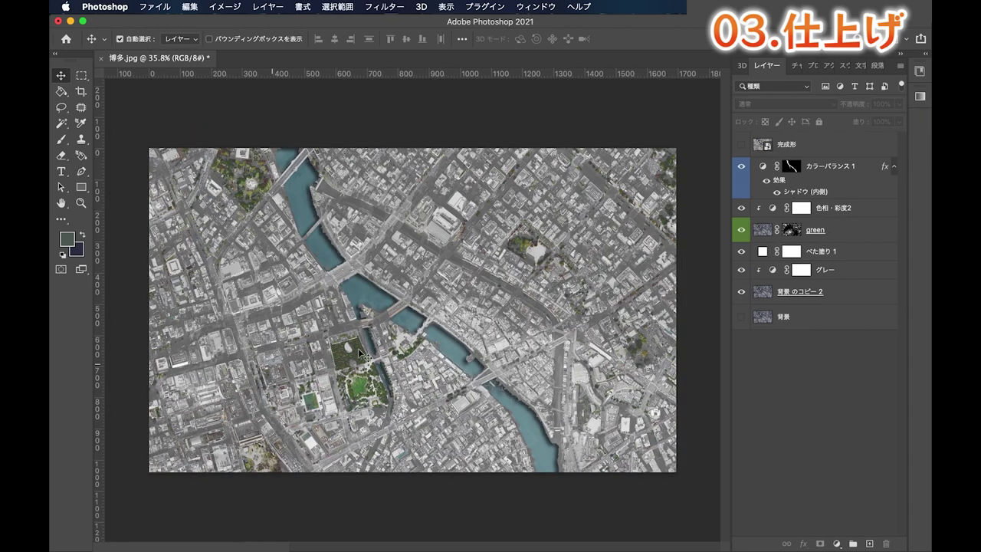
pyautogui.click(741, 144)
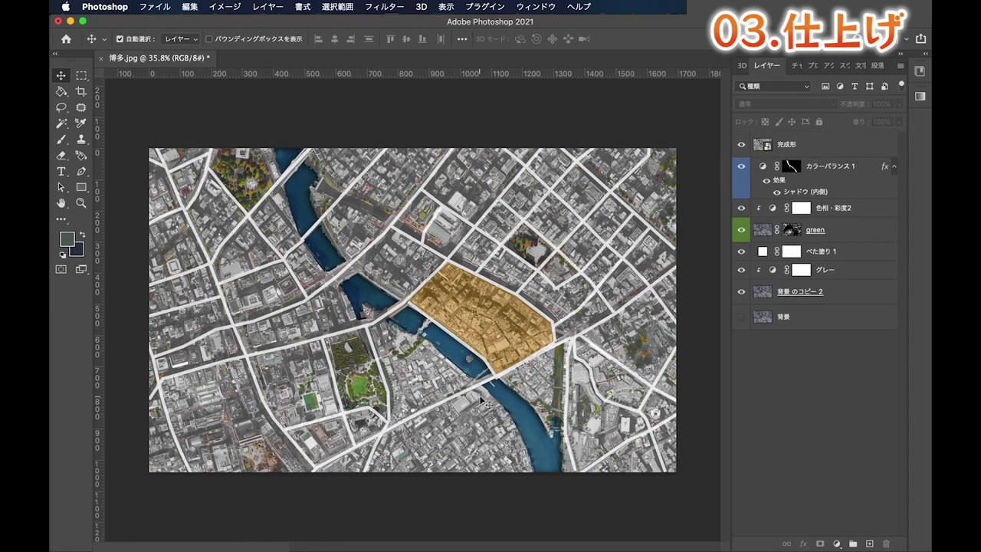
pyautogui.click(741, 145)
pyautogui.click(782, 144)
pyautogui.moveTo(61, 124); pyautogui.dragTo(107, 133)
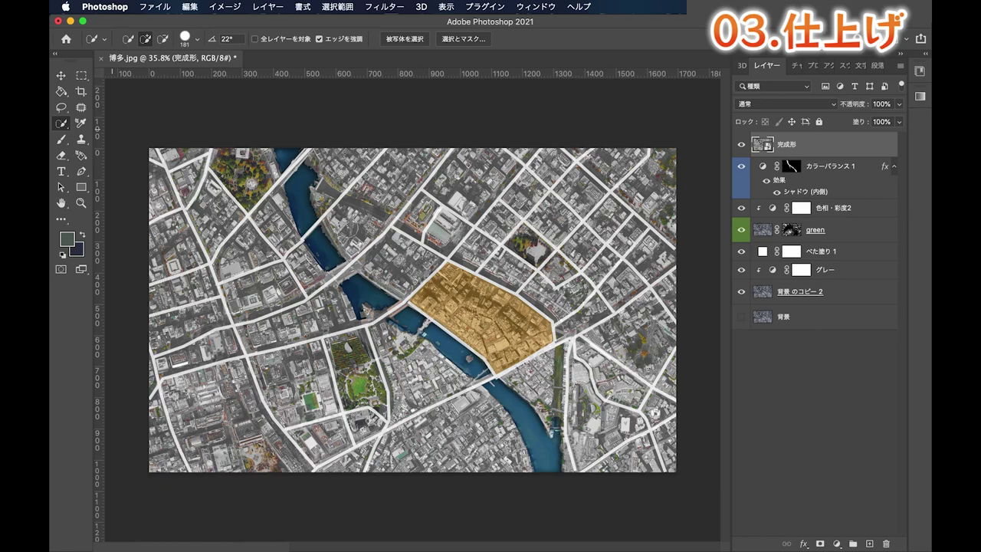
pyautogui.scroll(3, 494, 343)
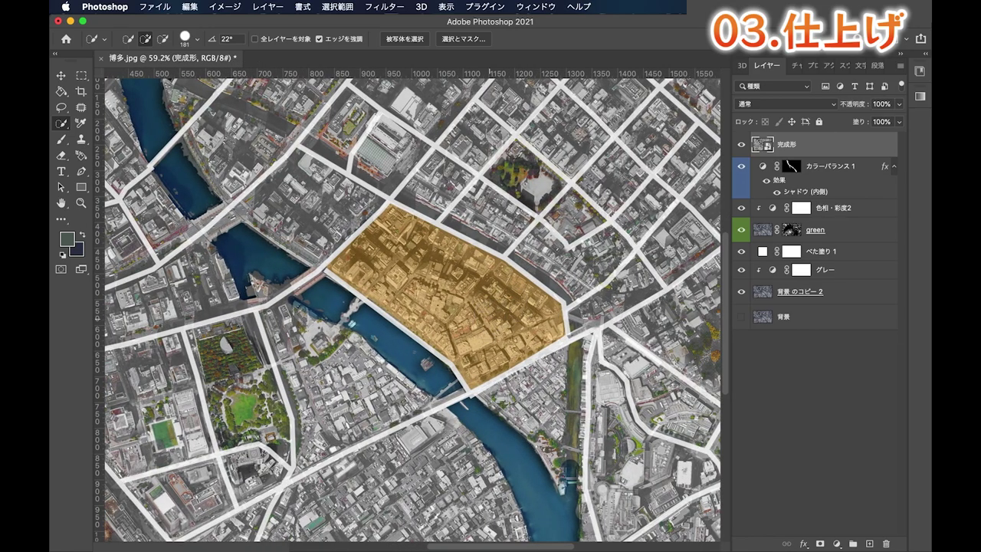
pyautogui.scroll(5, 498, 315)
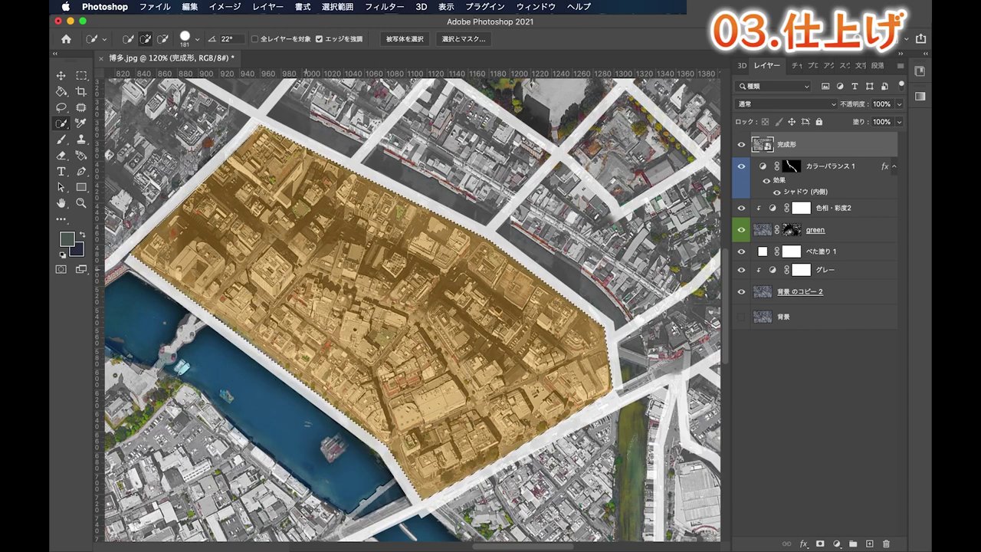
# Fill the district selection with a soft green Solid Color layer at 50% opacity.
pyautogui.click(837, 543)
pyautogui.click(870, 311)
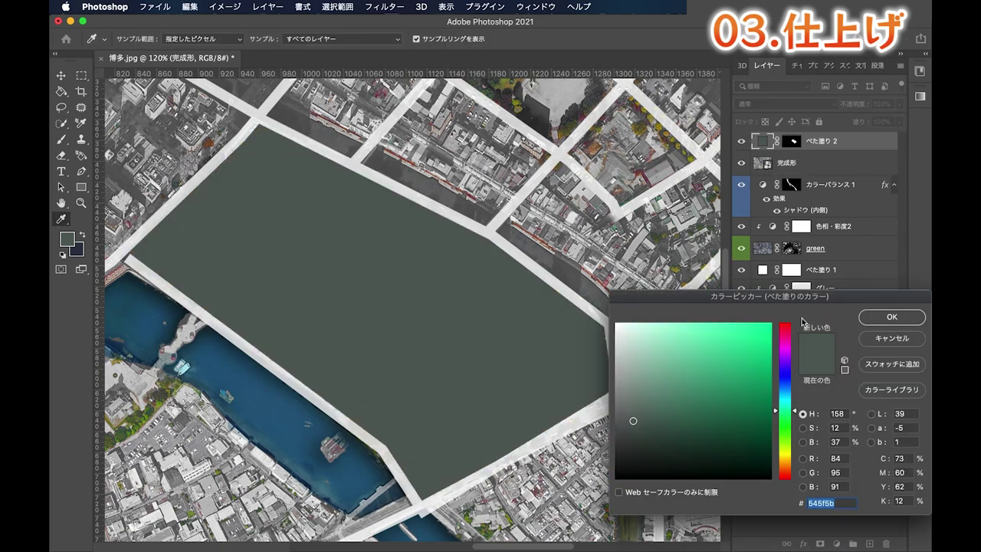
pyautogui.moveTo(657, 403); pyautogui.dragTo(663, 396)
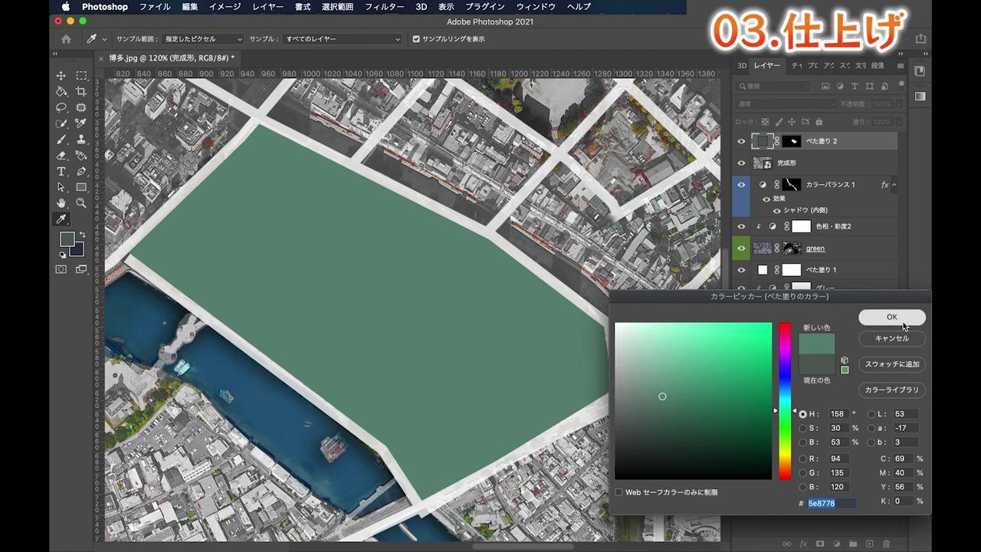
pyautogui.click(891, 317)
pyautogui.click(882, 106)
pyautogui.write('40')
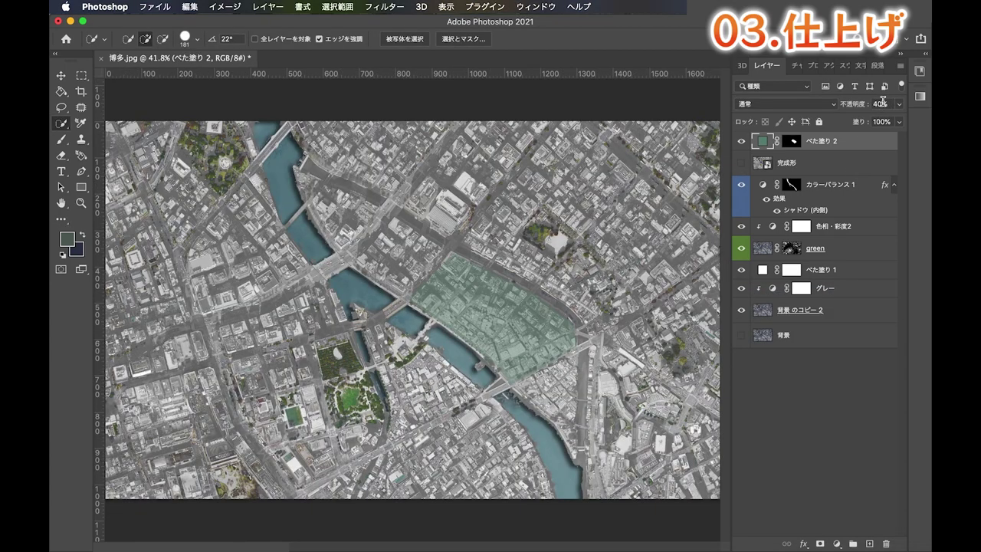
pyautogui.write('50')
pyautogui.press('Return')
# Change the district fill colour from green to purple.
pyautogui.doubleClick(763, 145)
pyautogui.moveTo(783, 329)
pyautogui.mouseDown()
pyautogui.moveTo(783, 457)
pyautogui.moveTo(783, 330)
pyautogui.moveTo(783, 354)
pyautogui.mouseUp()
pyautogui.press('Return')
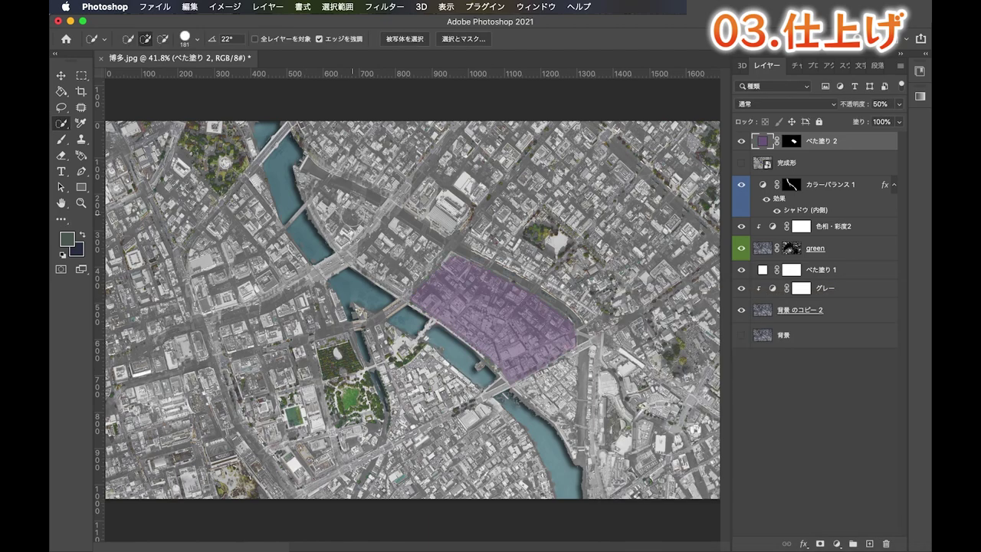
pyautogui.press('v')
pyautogui.click(743, 408)
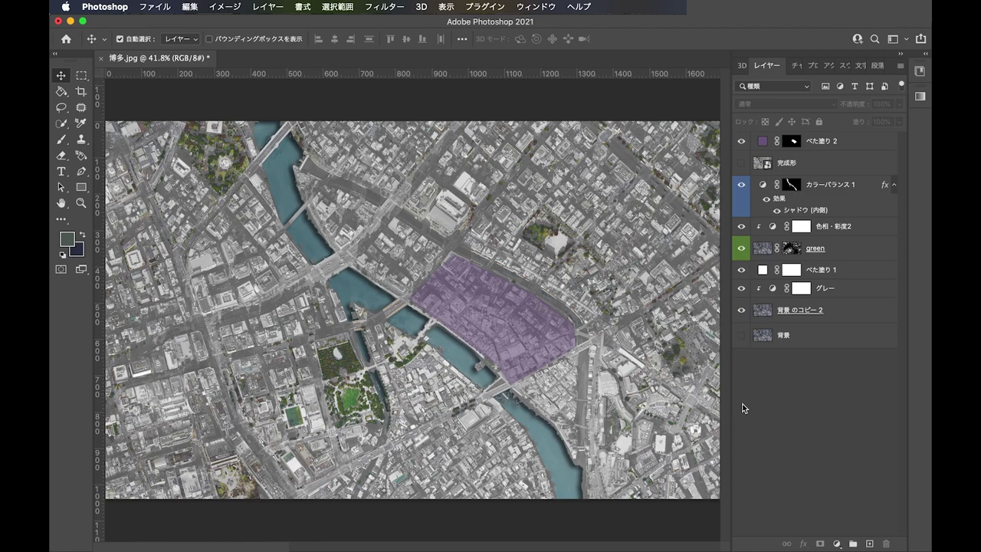
# Make the 完成形 layer visible to compare against the finished map's white roads and red district.
pyautogui.click(740, 162)
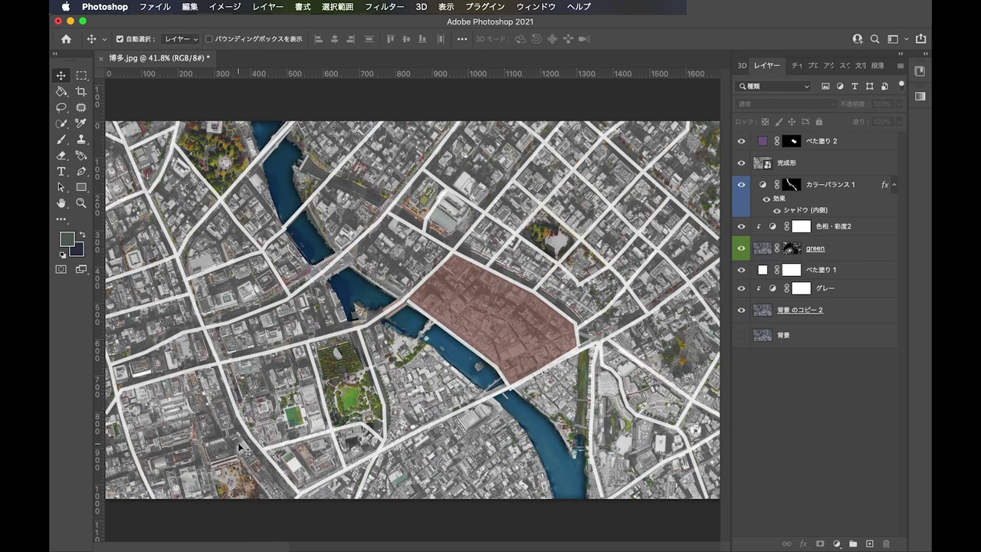